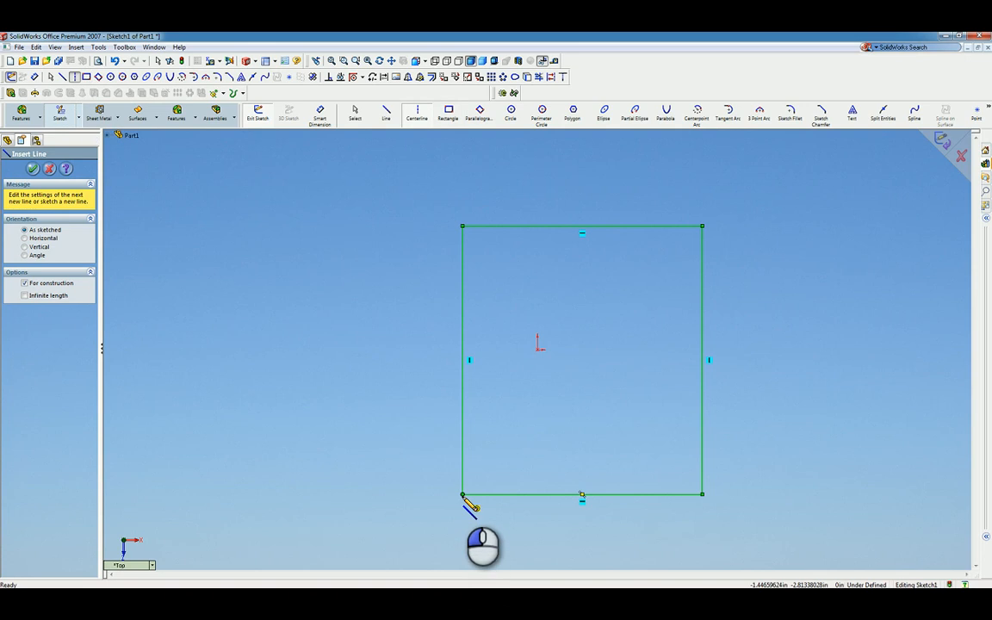
# - Draw a diagonal construction line between opposite corners of the rectangle and constrain its midpoint to the origin
pyautogui.click(463, 493)
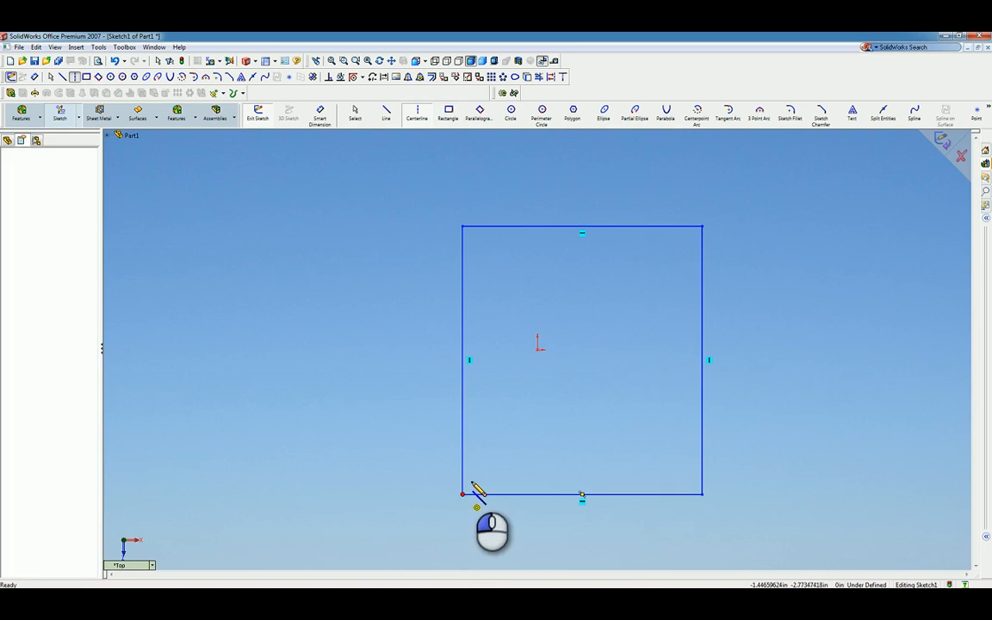
pyautogui.doubleClick(701, 226)
pyautogui.press('Escape')
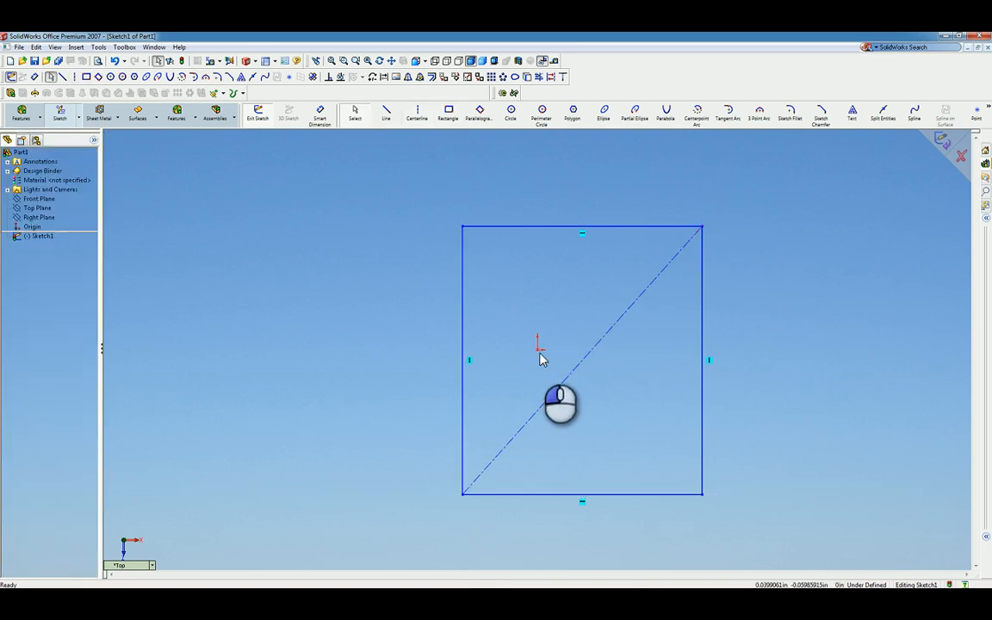
pyautogui.click(539, 352)
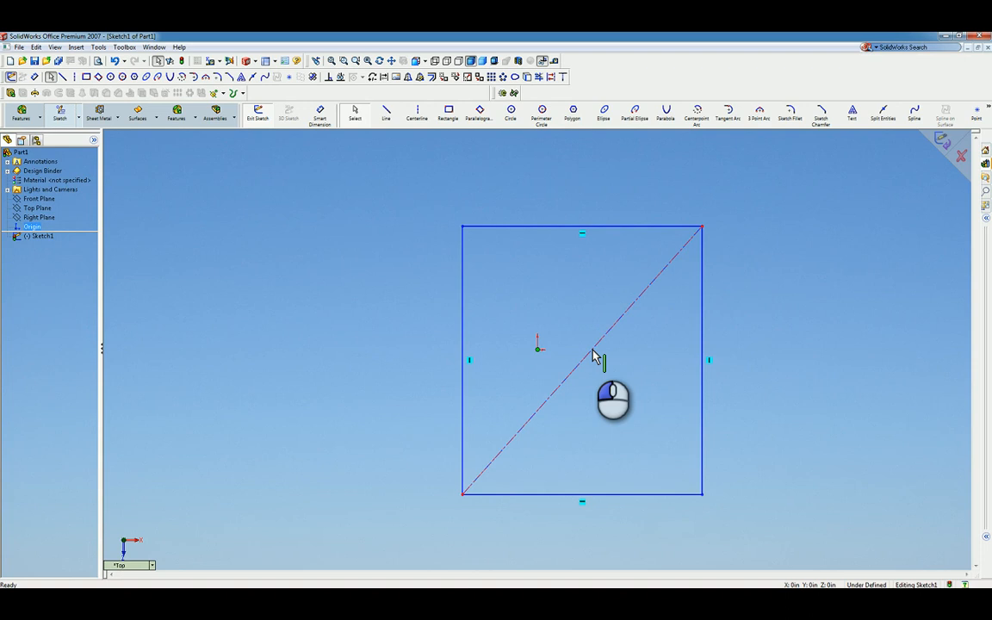
pyautogui.keyDown('ctrl'); pyautogui.click(593, 355); pyautogui.keyUp('ctrl')
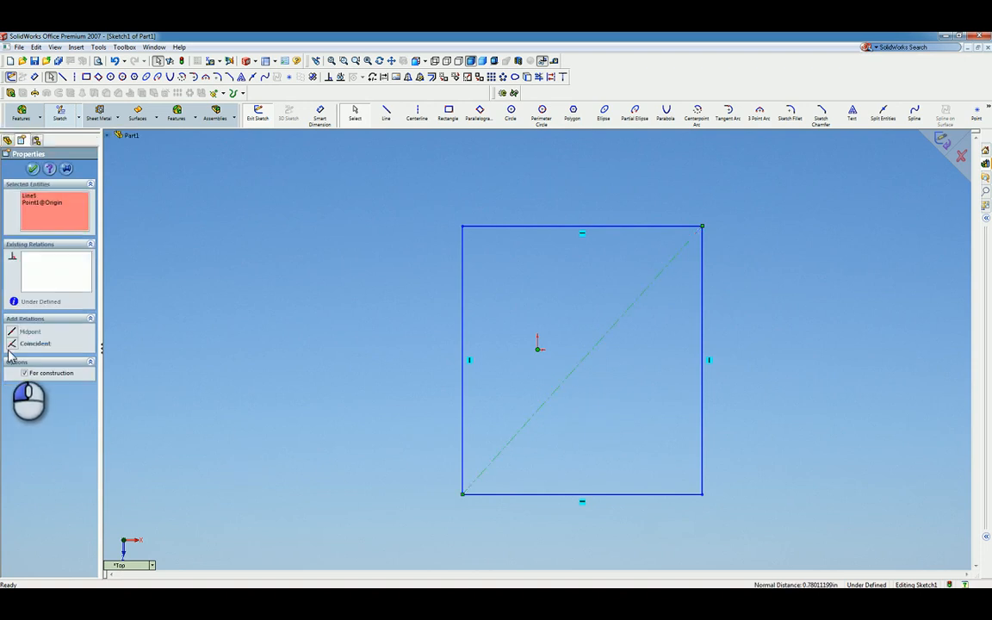
pyautogui.click(12, 333)
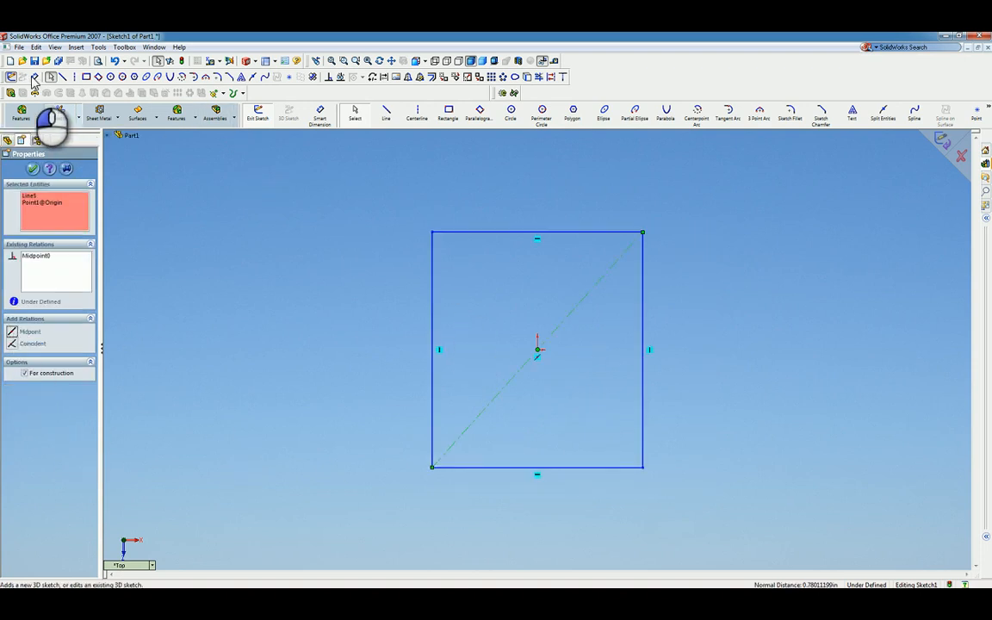
# - Dimension the rectangle with a horizontal width of 2 in and a vertical height of 3 in
pyautogui.click(33, 79)
pyautogui.click(546, 469)
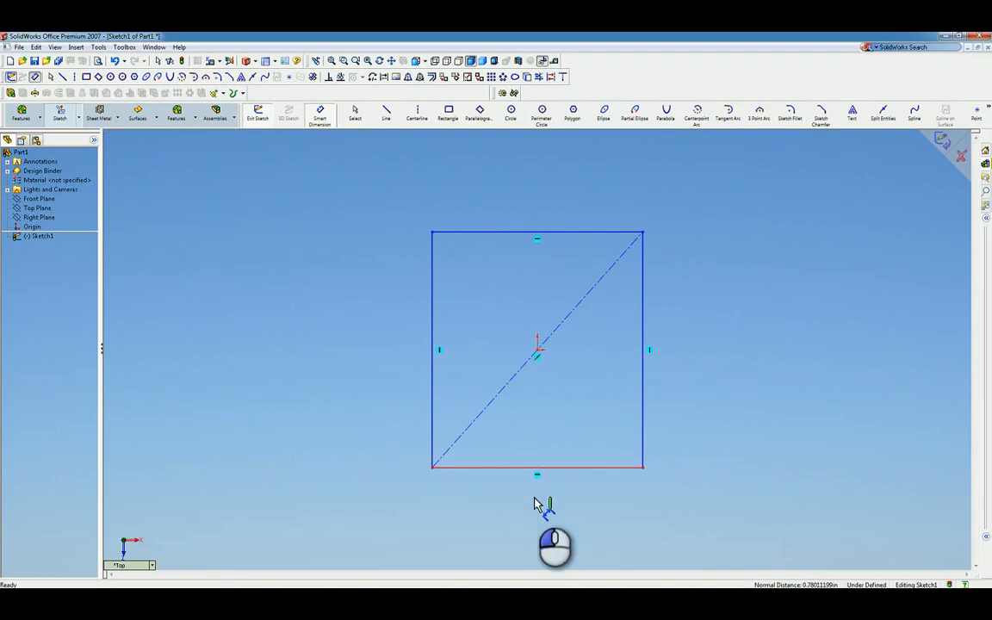
pyautogui.click(536, 505)
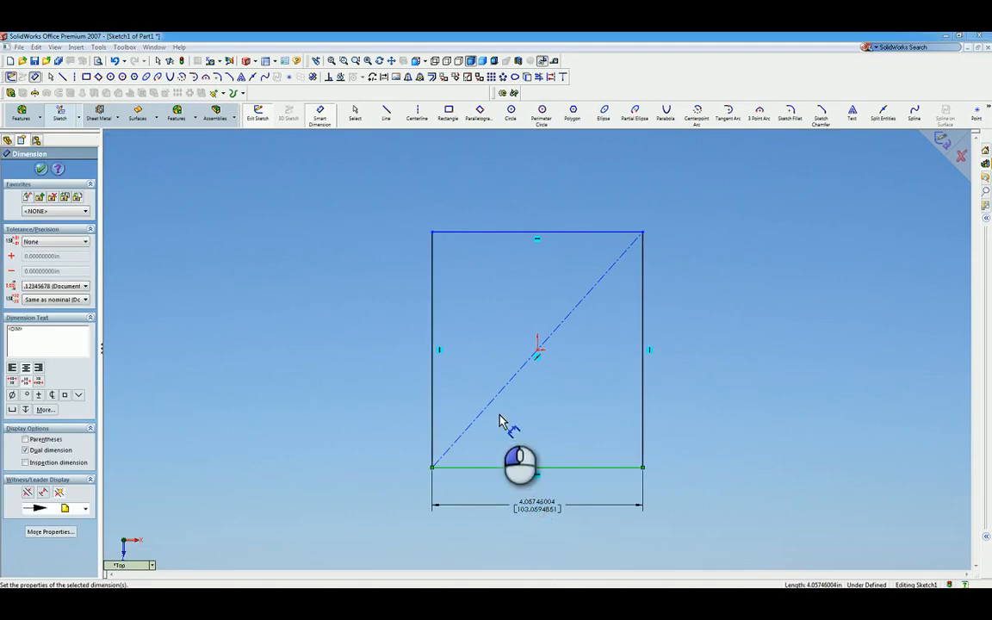
pyautogui.write('2')
pyautogui.press('Return')
pyautogui.click(485, 369)
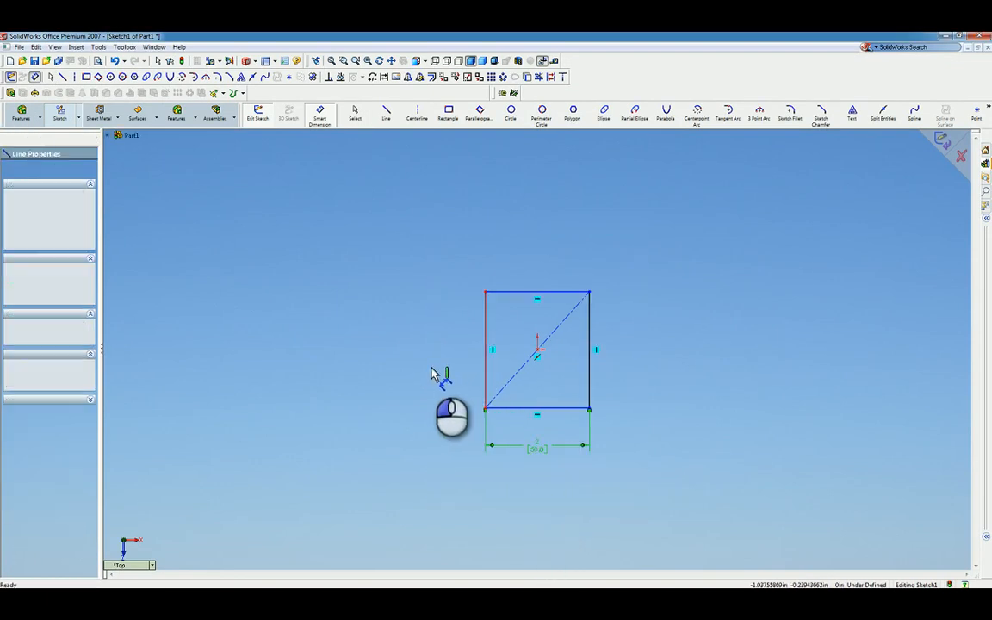
pyautogui.click(424, 376)
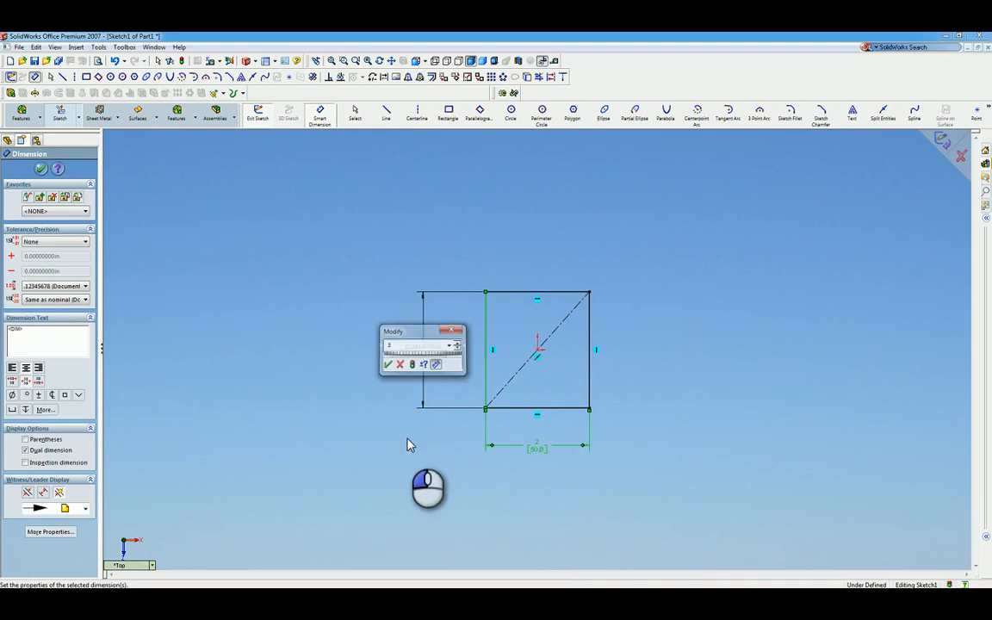
pyautogui.write('3')
pyautogui.press('Return')
# - Extrude the rectangle as a blind boss 1 in deep, with the direction reversed so it extends below the sketch plane
pyautogui.press('f')
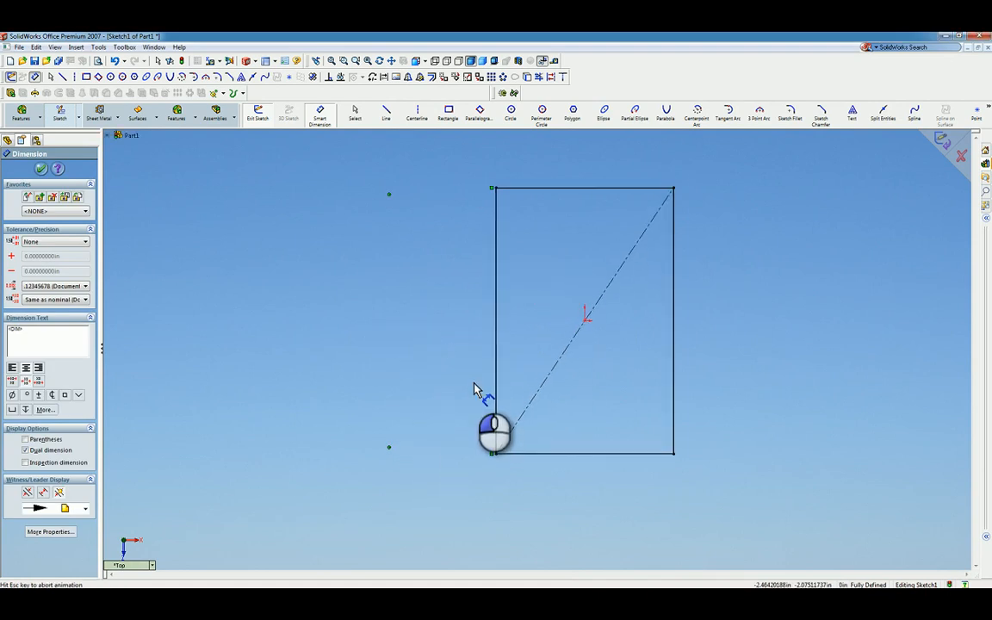
pyautogui.hotkey('ctrl', '7')
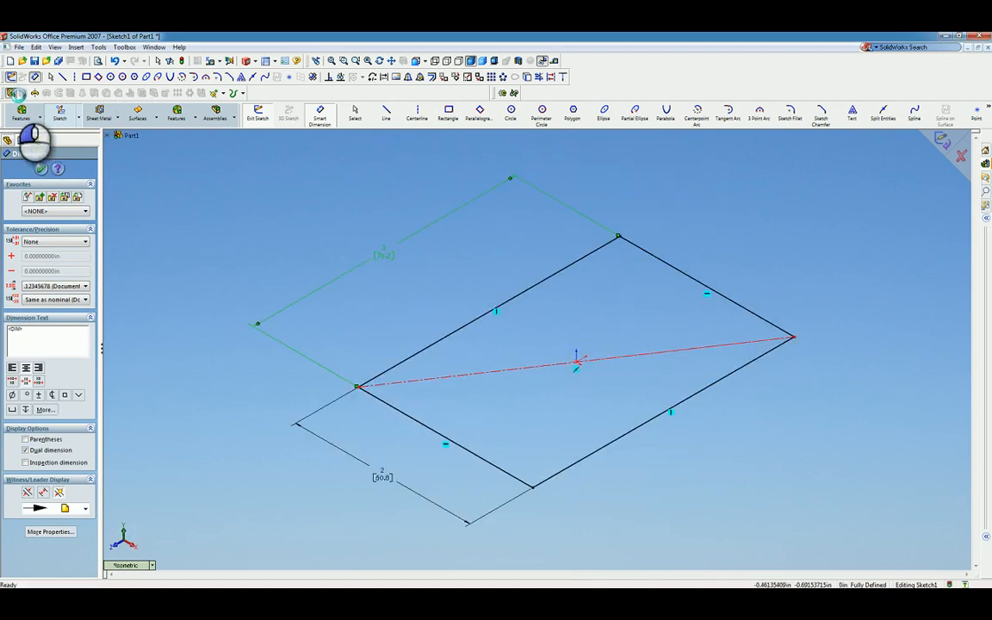
pyautogui.click(12, 93)
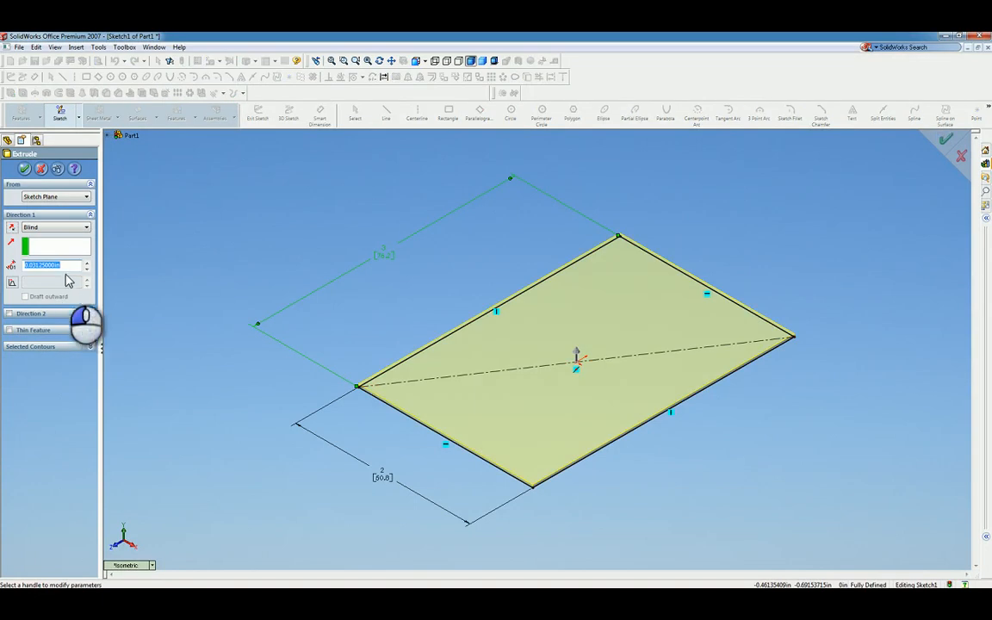
pyautogui.write('1')
pyautogui.click(11, 227)
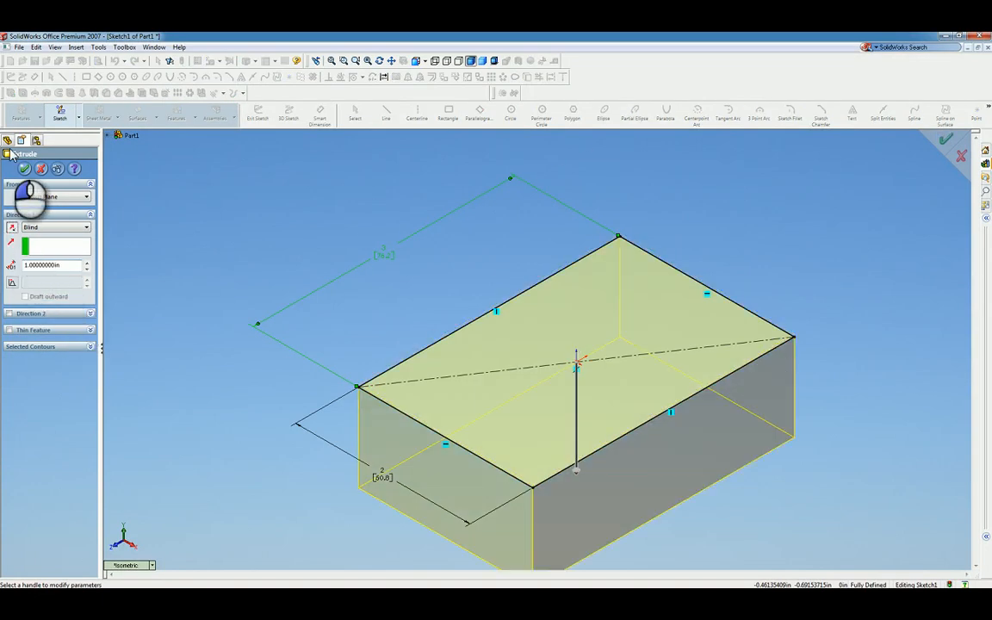
pyautogui.click(25, 170)
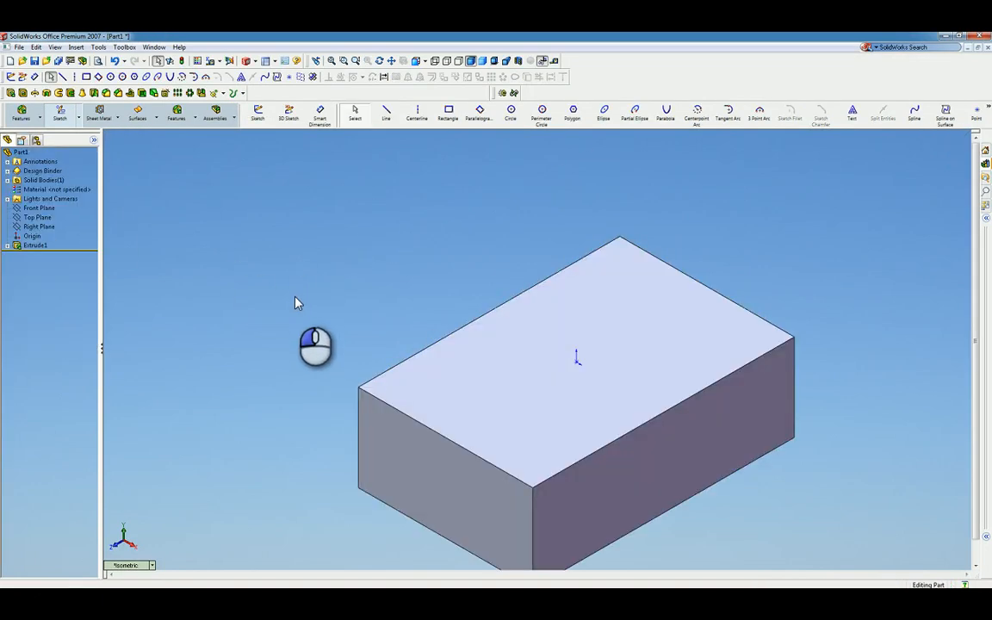
# - Start a sketch on the block's top face and draw a circle about 0.35 in in diameter behind the origin
pyautogui.scroll(2, 666, 264)
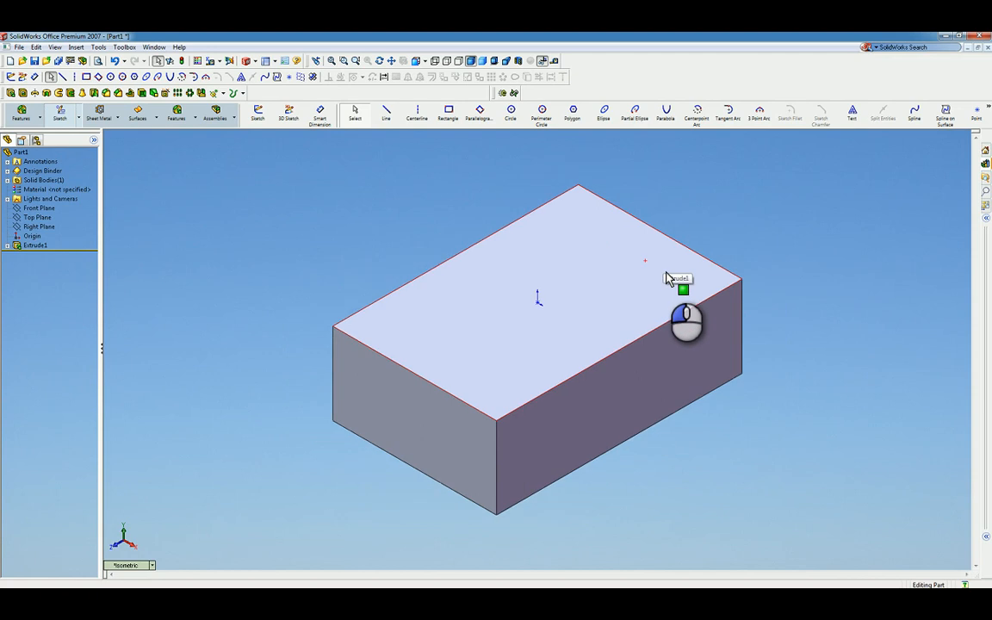
pyautogui.rightClick(589, 299)
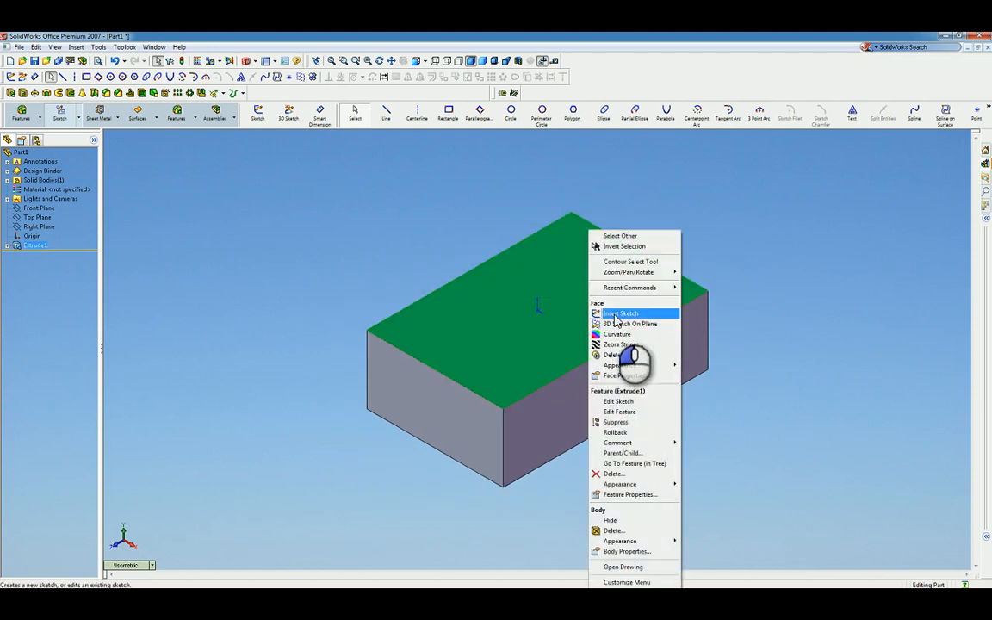
pyautogui.click(617, 315)
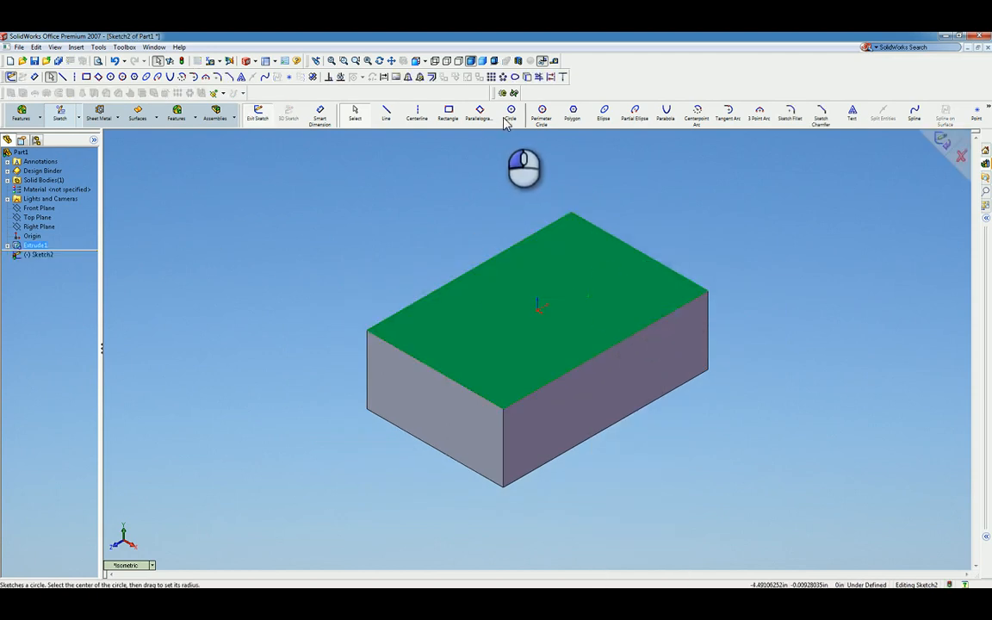
pyautogui.click(511, 112)
pyautogui.click(573, 264)
pyautogui.click(586, 273)
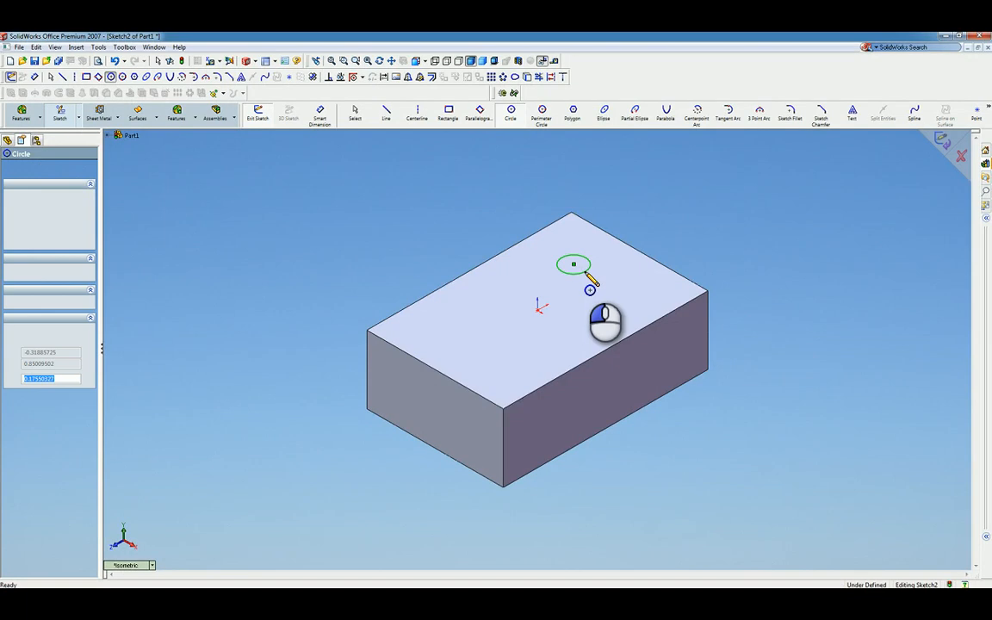
# - Dimension the circle on the top face with a diameter of 0.25 in
pyautogui.click(319, 112)
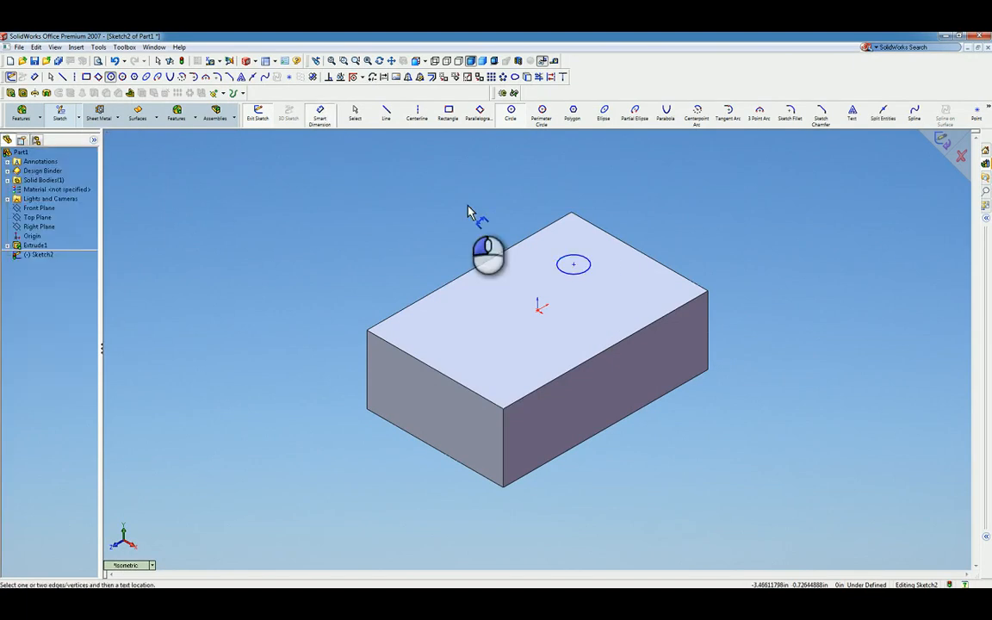
pyautogui.click(590, 274)
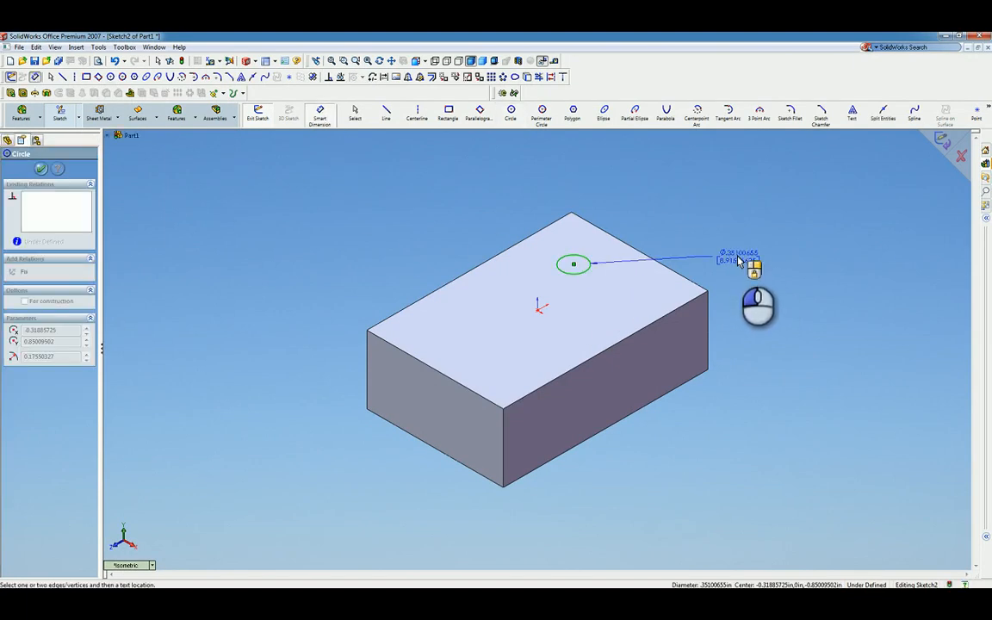
pyautogui.click(739, 262)
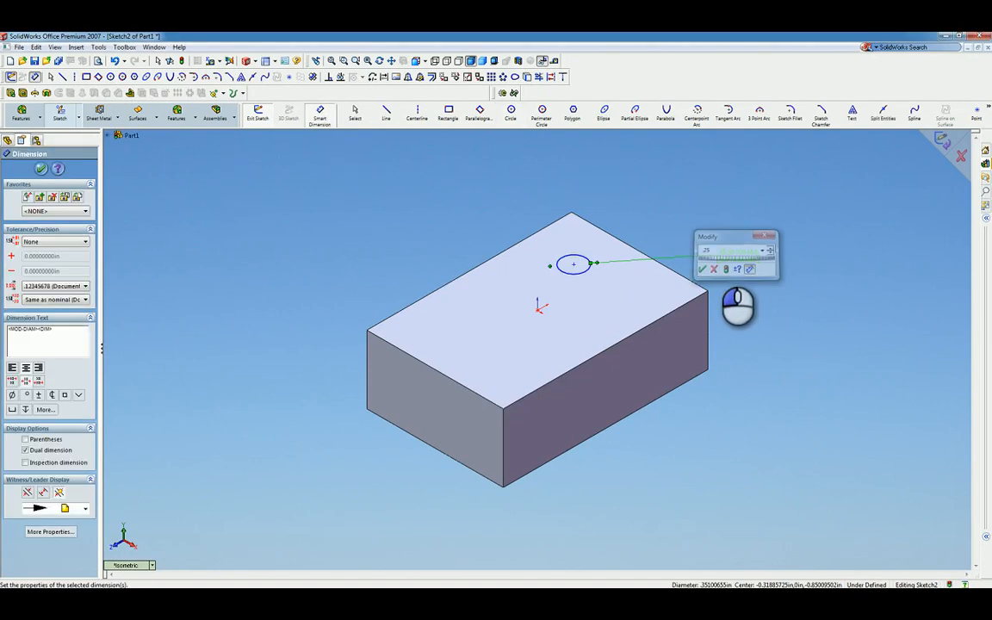
pyautogui.write('.25')
pyautogui.press('Return')
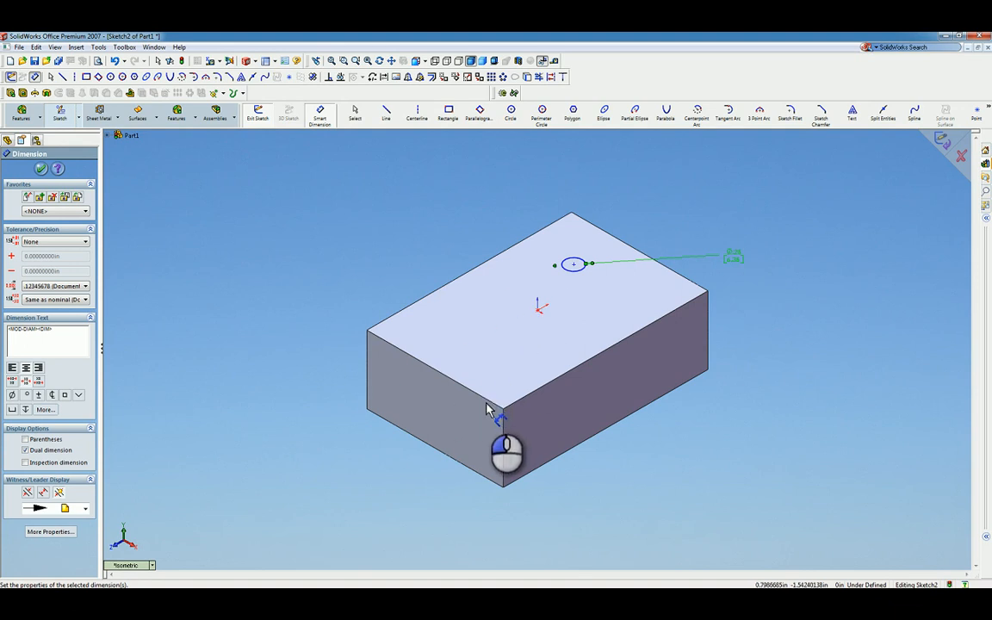
# - Locate the circle's centre 0.5 in from the top face's right long edge and 2 in from its front short edge
pyautogui.click(534, 399)
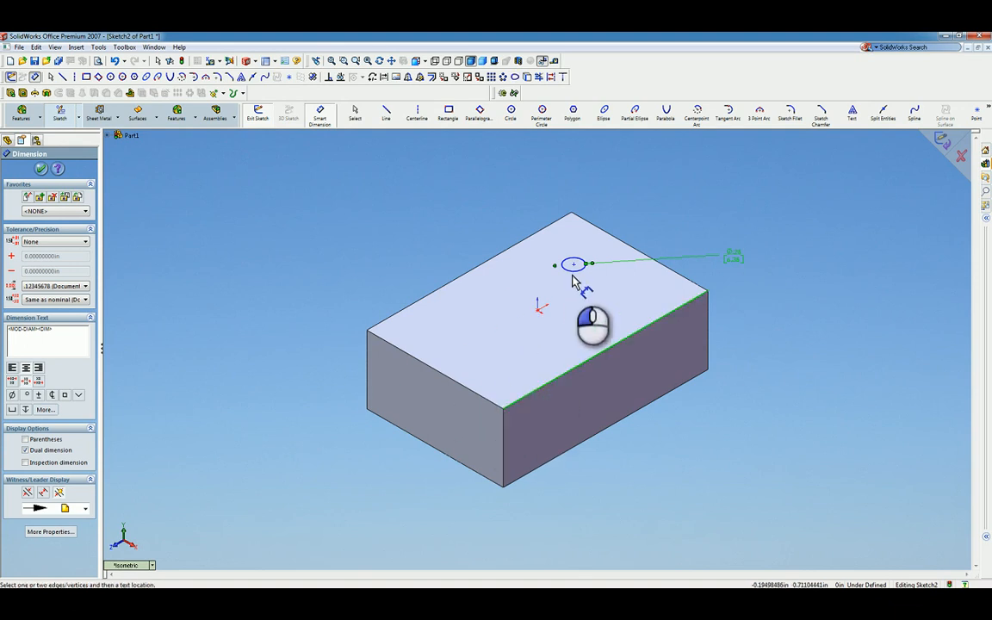
pyautogui.click(574, 266)
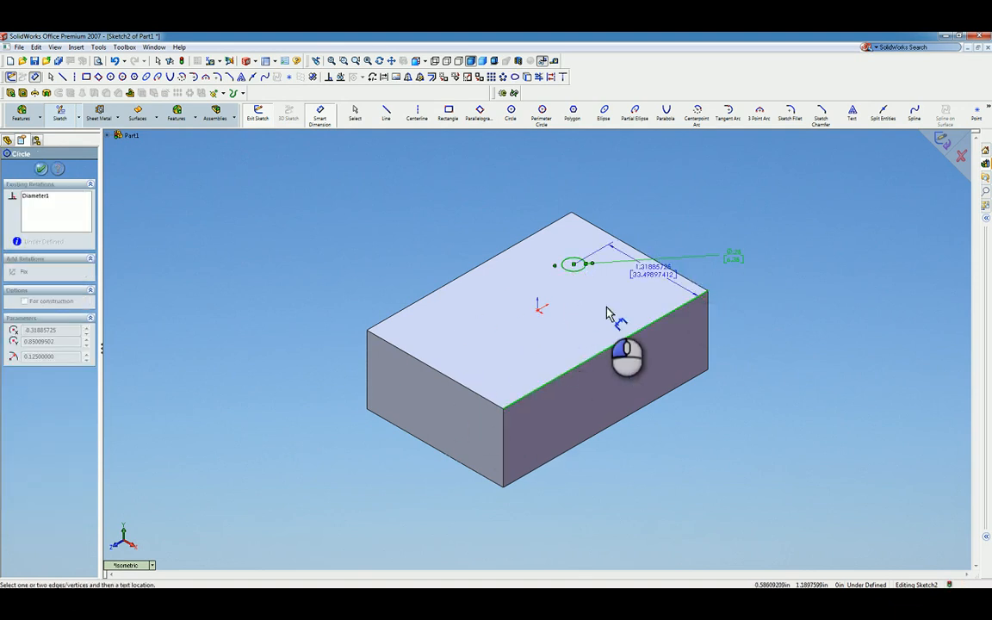
pyautogui.click(365, 439)
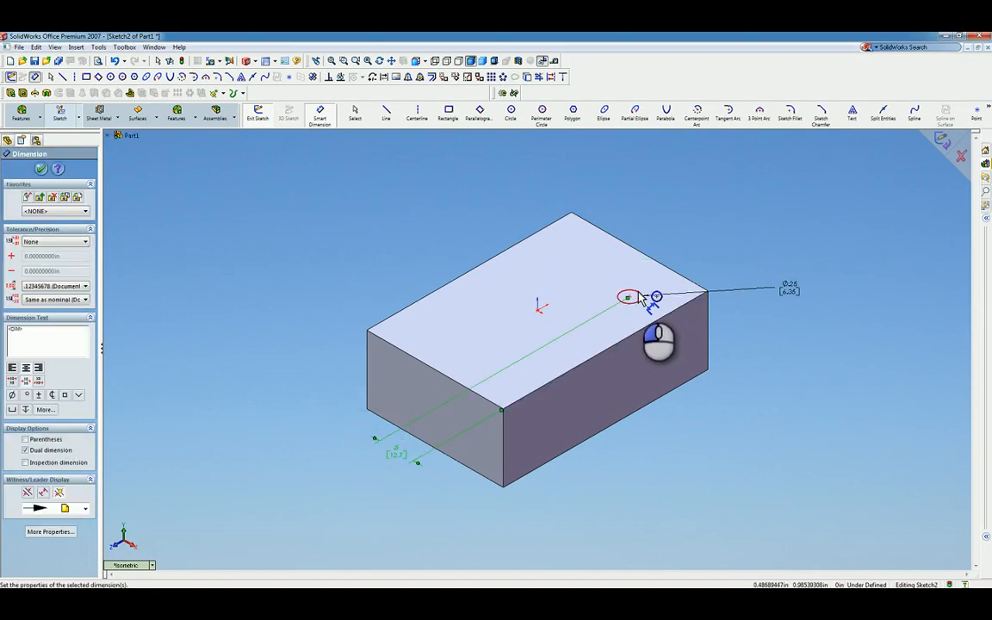
pyautogui.click(641, 297)
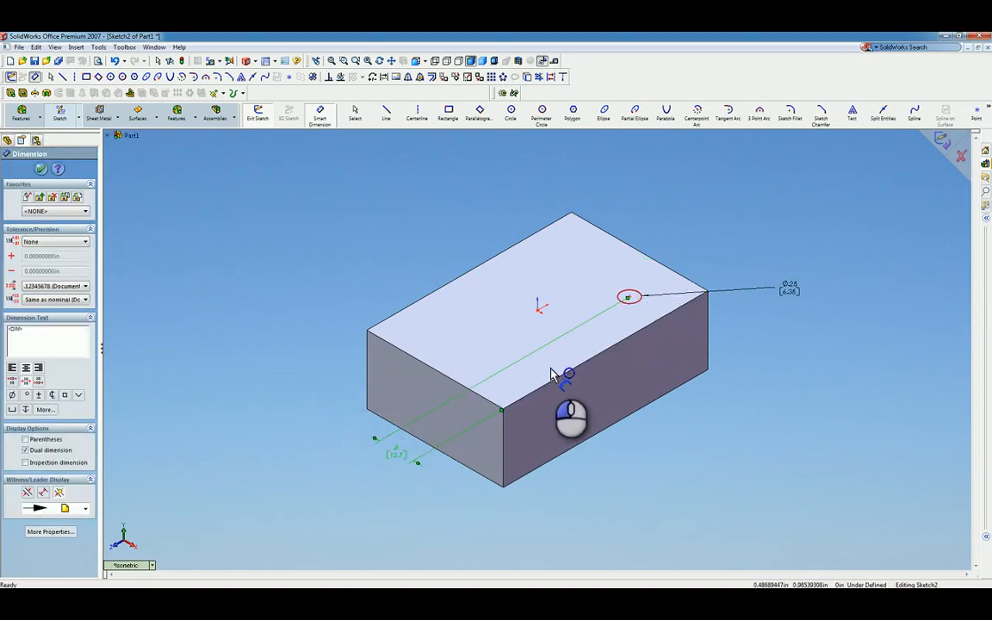
pyautogui.click(483, 404)
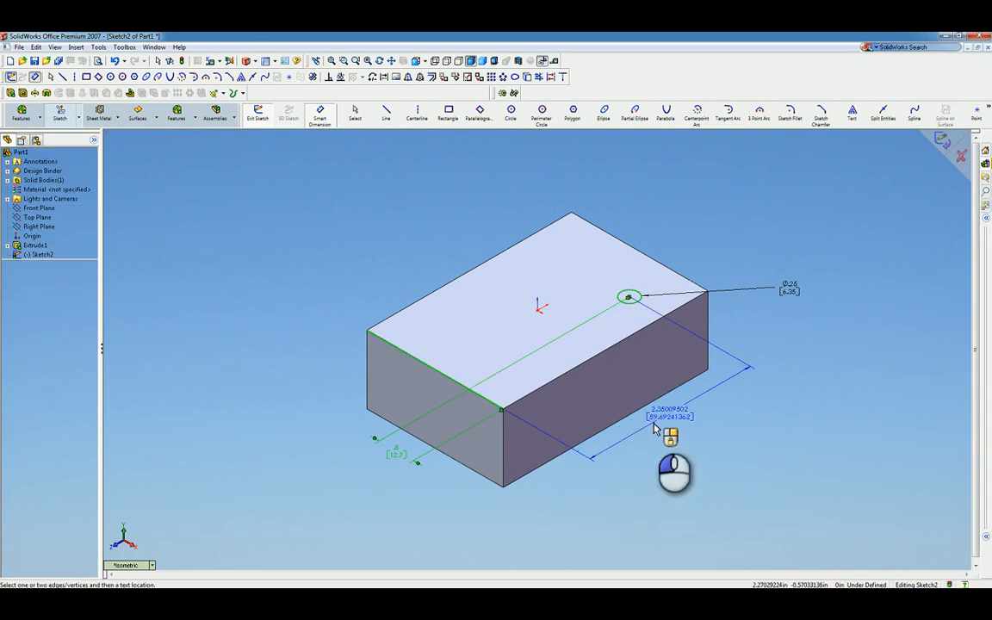
pyautogui.click(652, 432)
pyautogui.write('2')
pyautogui.press('Return')
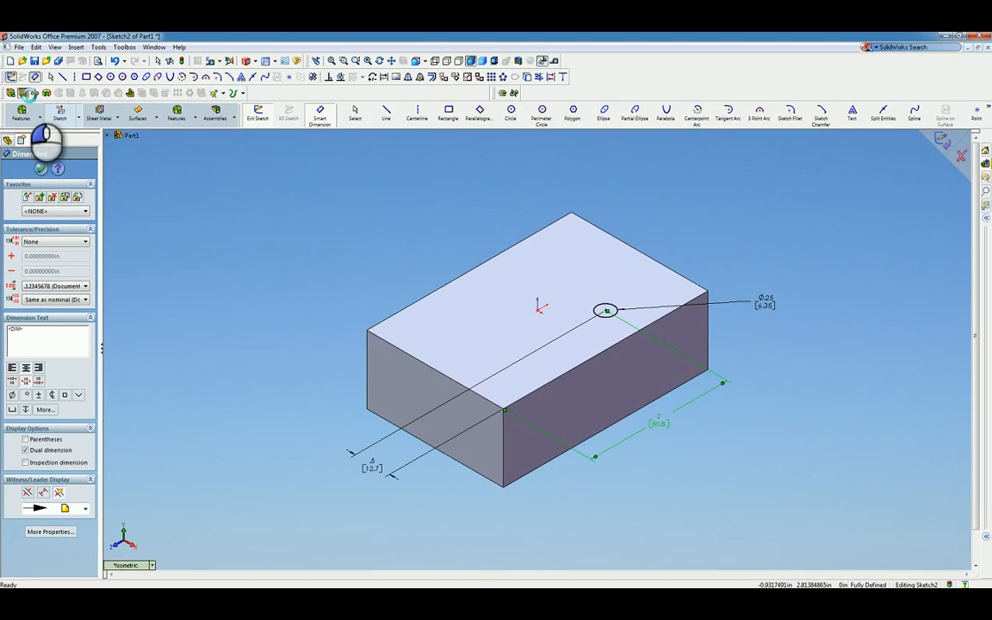
# - Cut-extrude the circle through the entire block with the Through All end condition
pyautogui.click(28, 93)
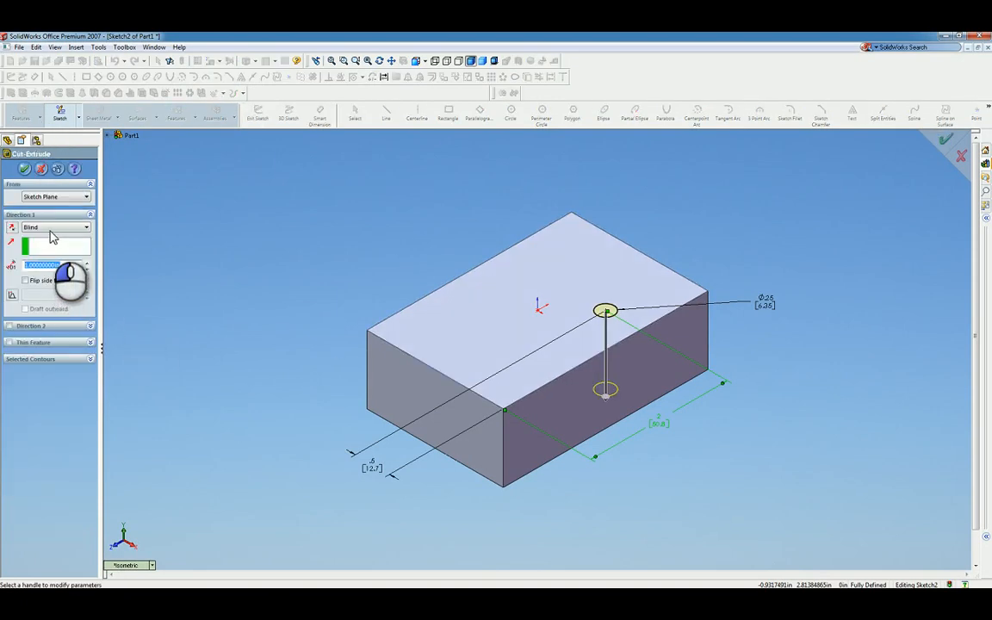
pyautogui.click(51, 229)
pyautogui.click(39, 243)
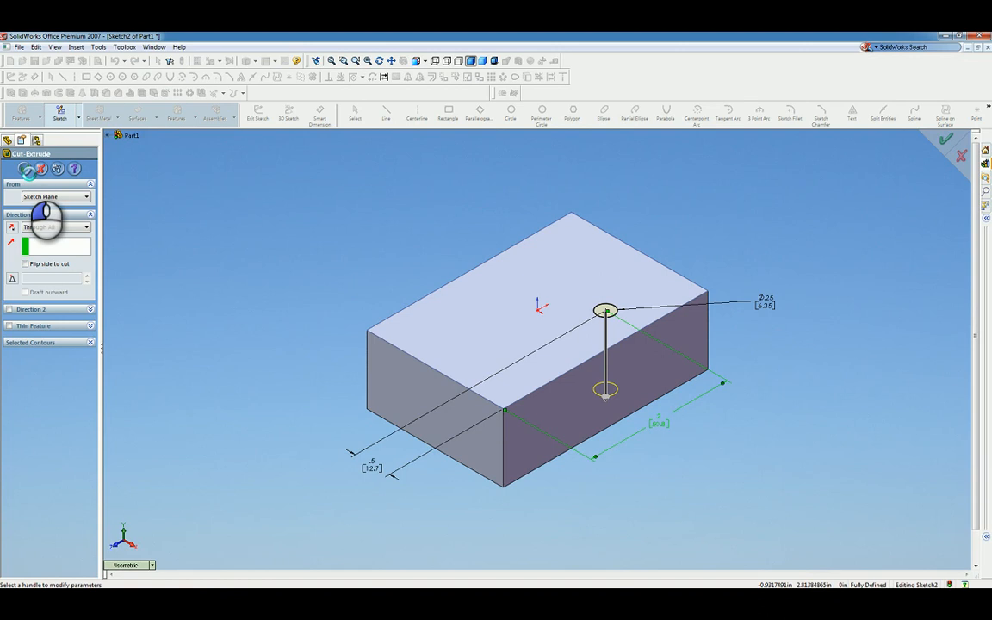
pyautogui.click(27, 170)
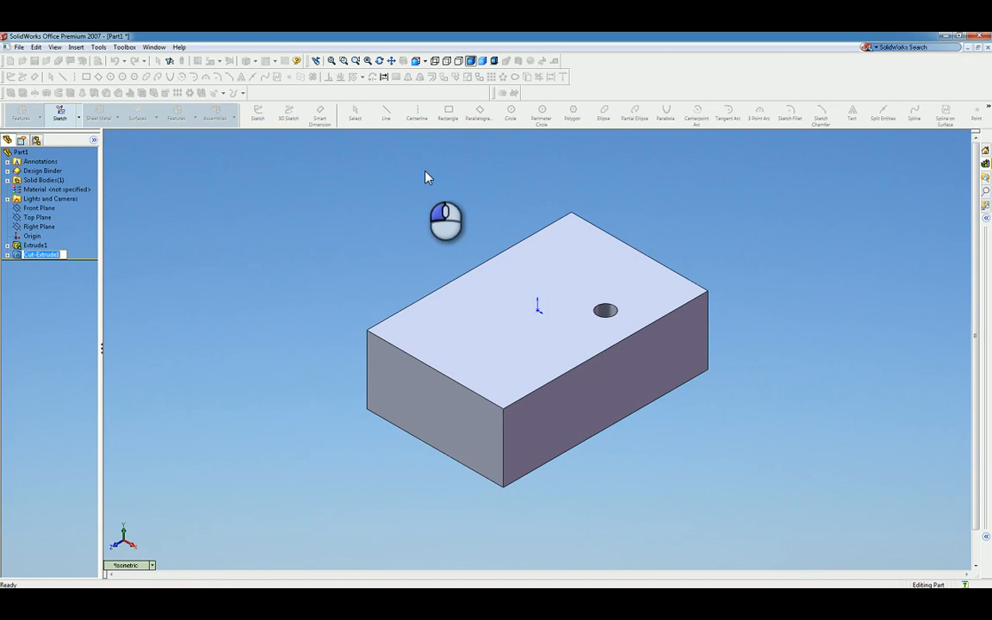
pyautogui.click(378, 209)
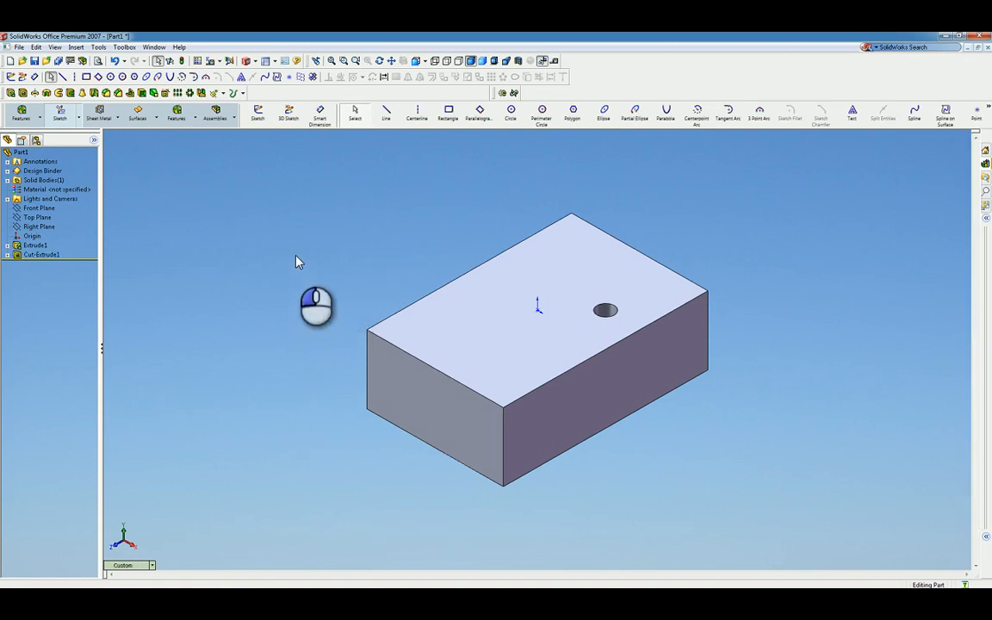
# - Start a Hole Wizard counterbore to the Ansi Inch standard for a 1/4 Socket Head Cap Screw
pyautogui.click(166, 95)
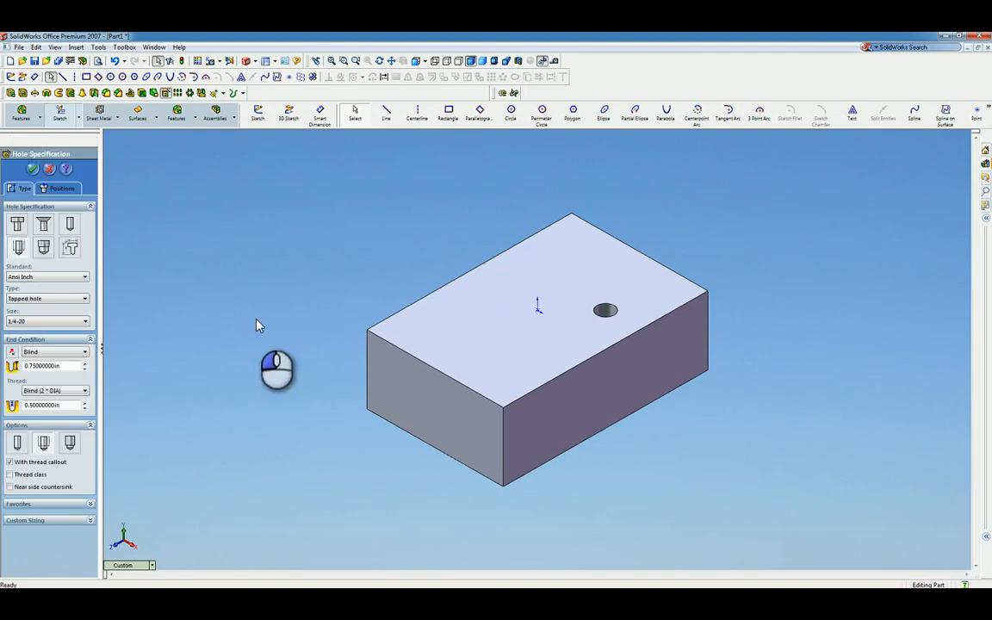
pyautogui.click(16, 226)
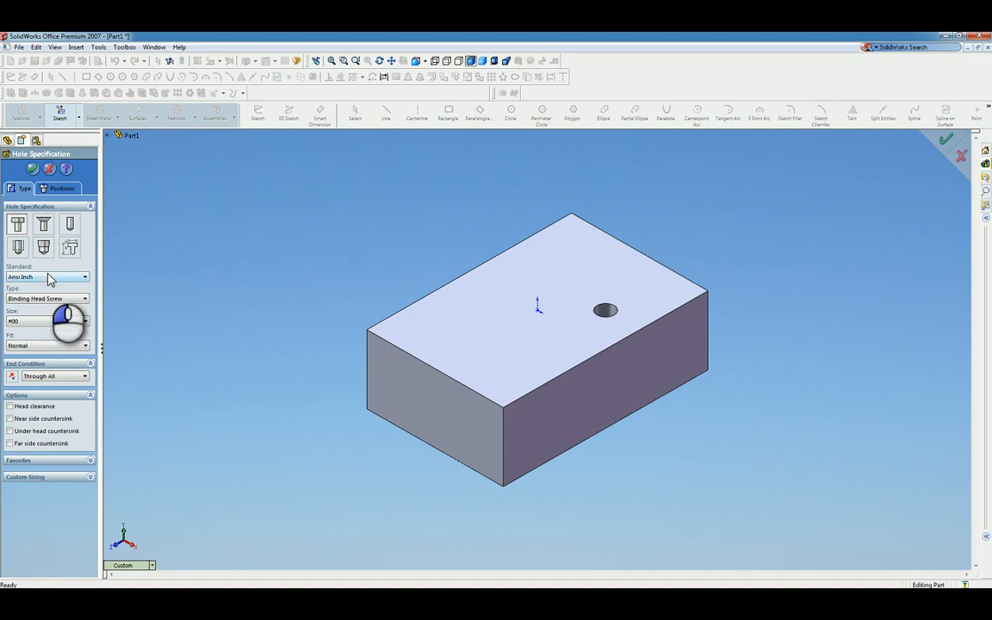
pyautogui.click(47, 278)
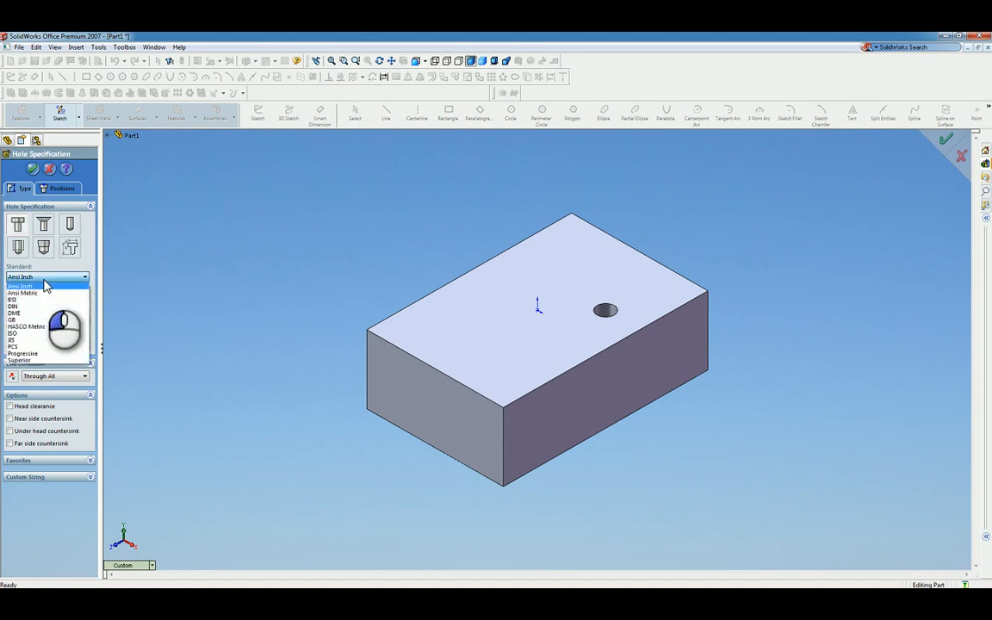
pyautogui.click(35, 286)
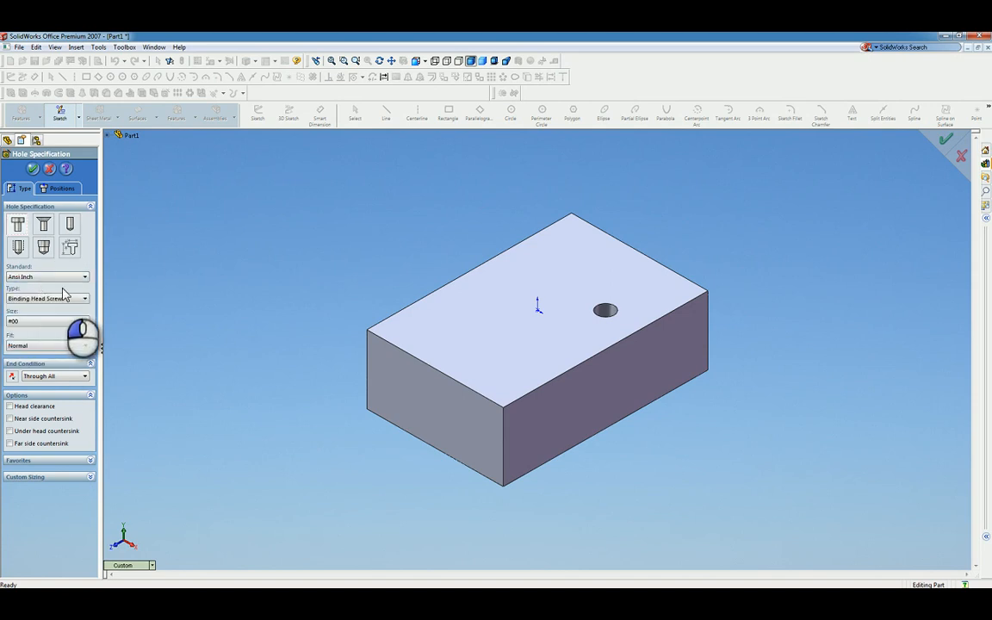
pyautogui.click(71, 298)
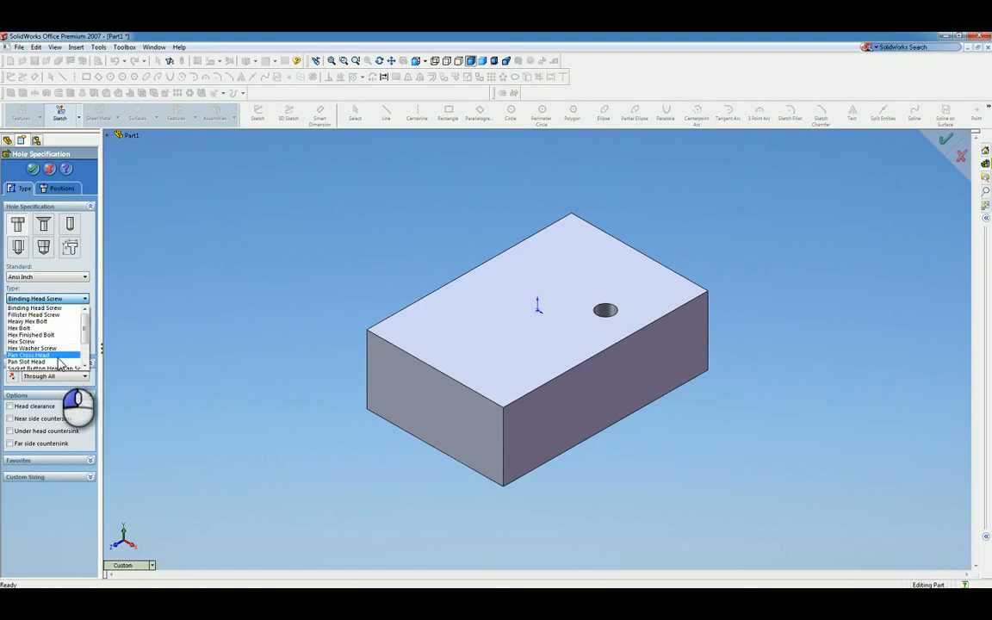
pyautogui.moveTo(83, 330); pyautogui.dragTo(86, 354)
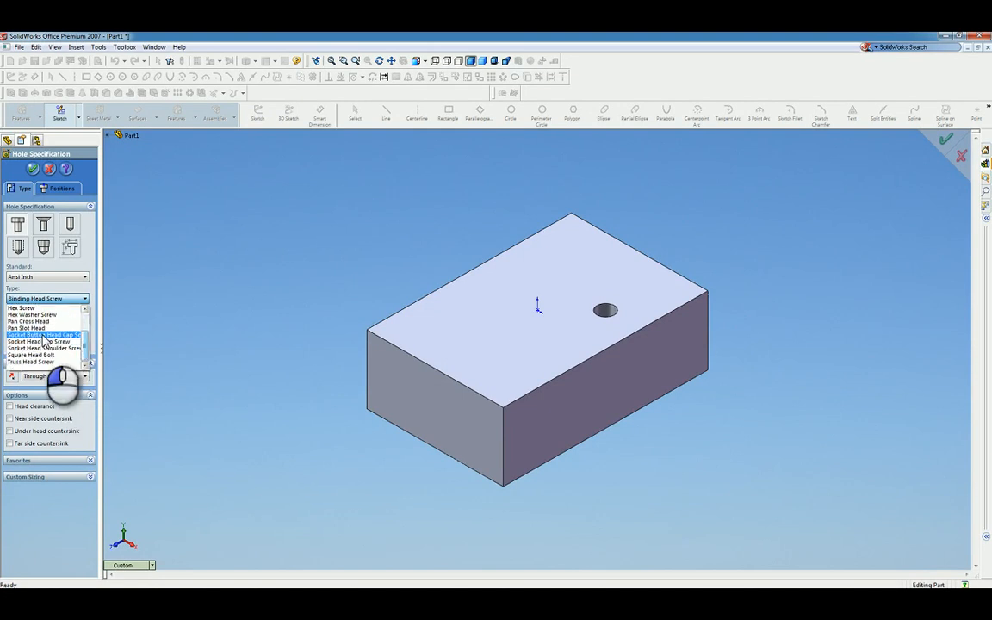
pyautogui.click(53, 342)
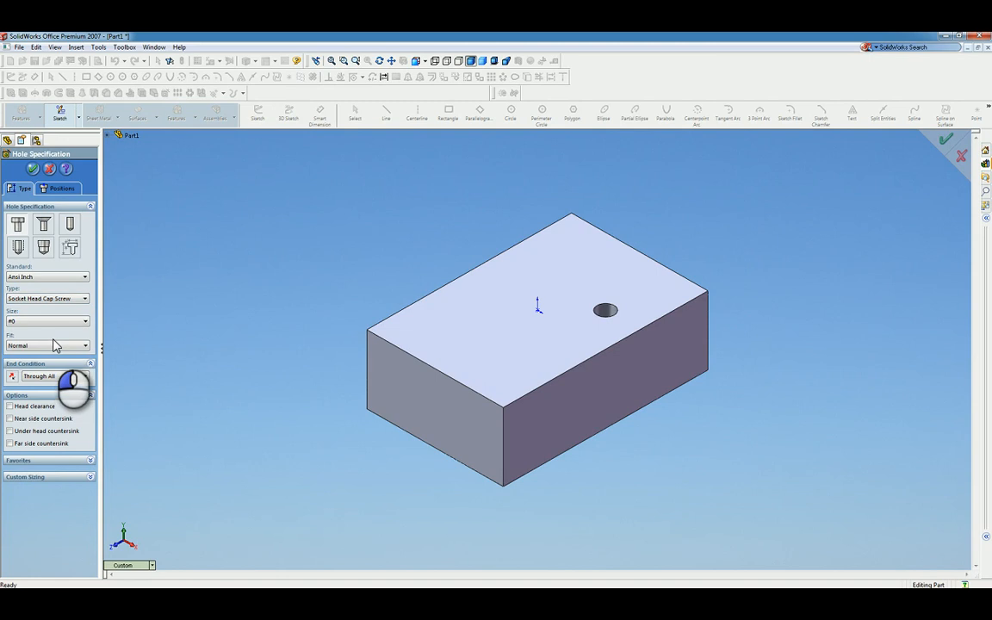
pyautogui.click(53, 321)
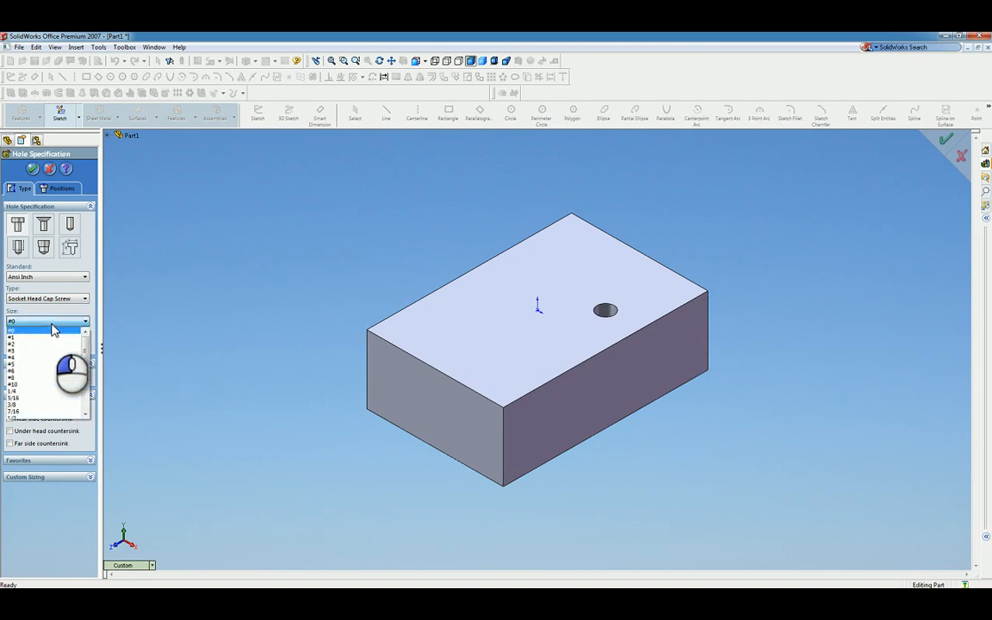
pyautogui.click(31, 392)
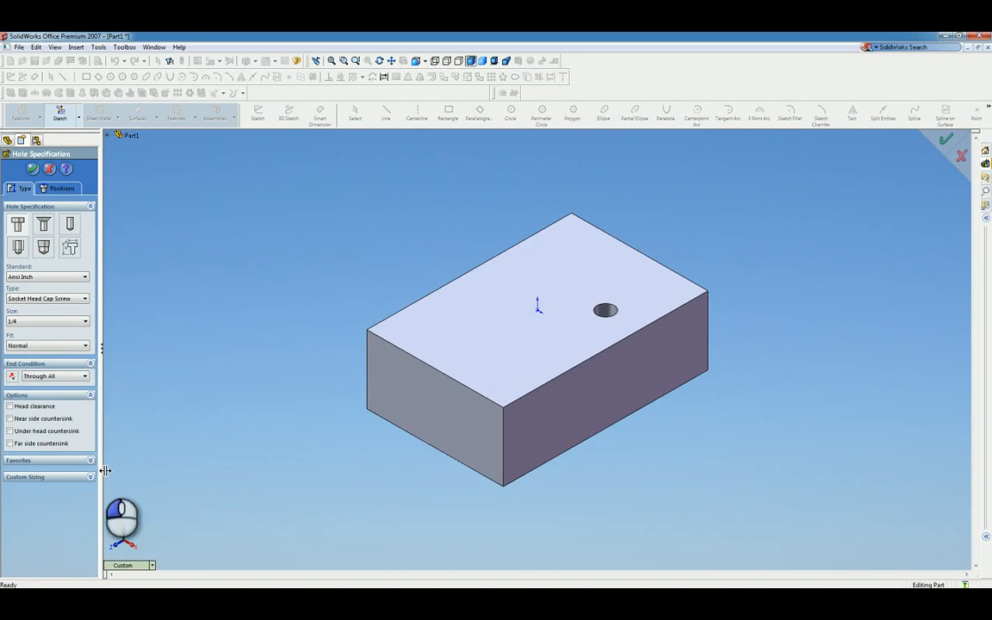
# - Place one counterbored hole on the top face near its front end and another on the right long side face
pyautogui.click(62, 189)
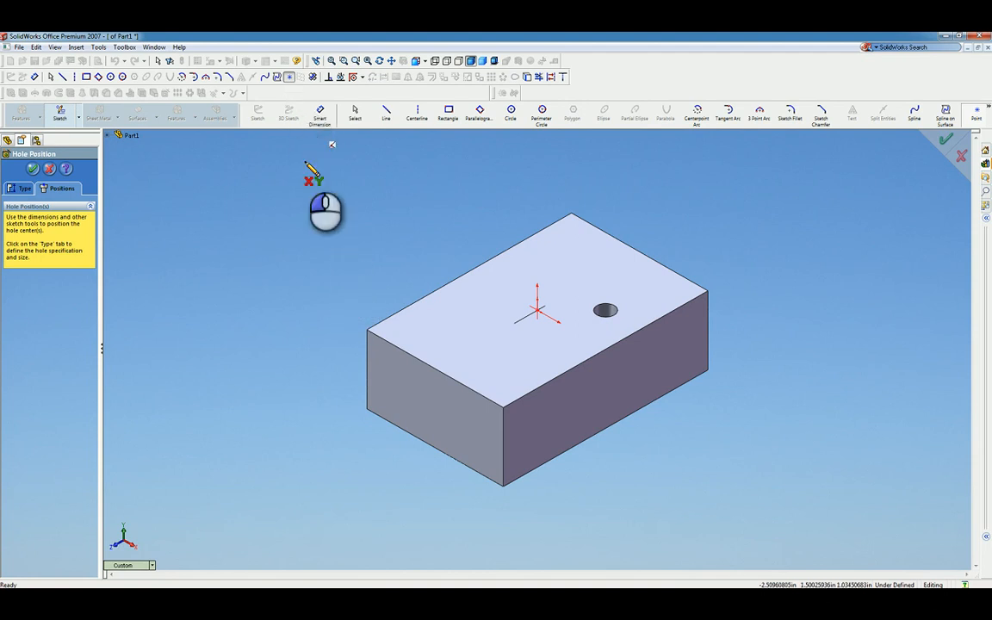
pyautogui.click(465, 337)
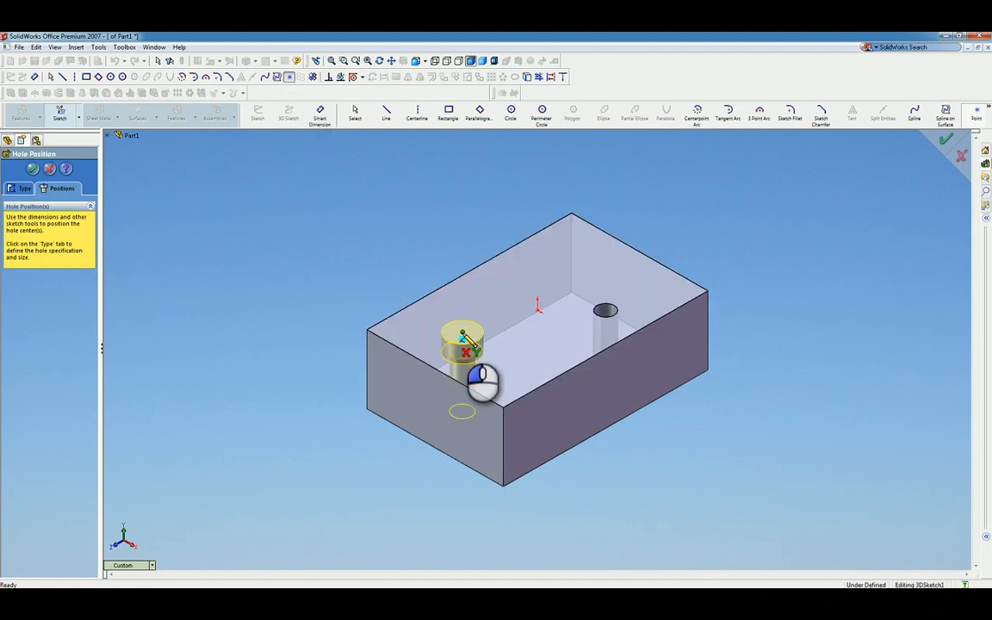
pyautogui.click(590, 401)
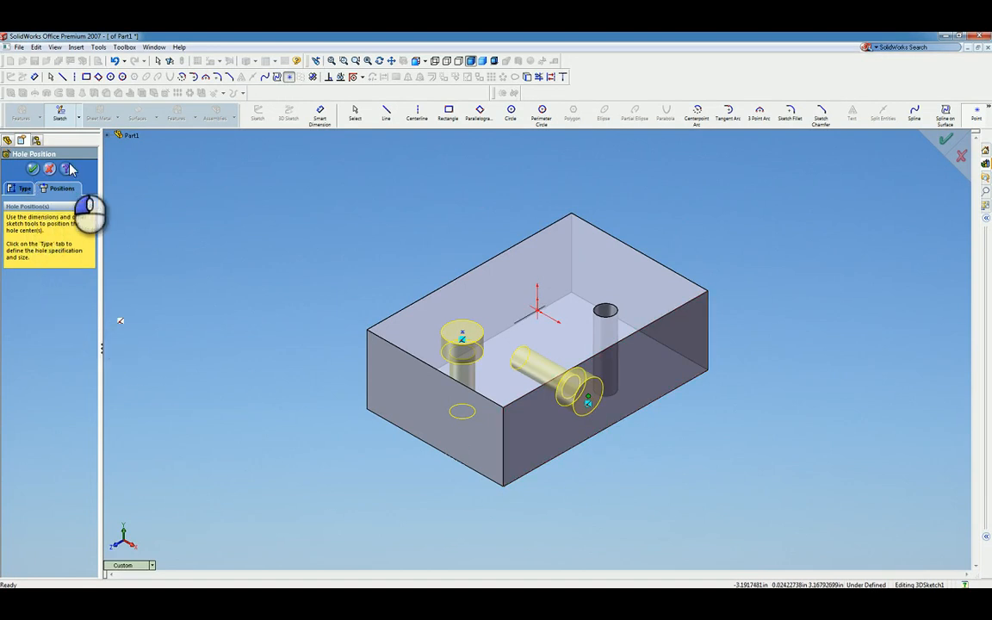
pyautogui.click(291, 77)
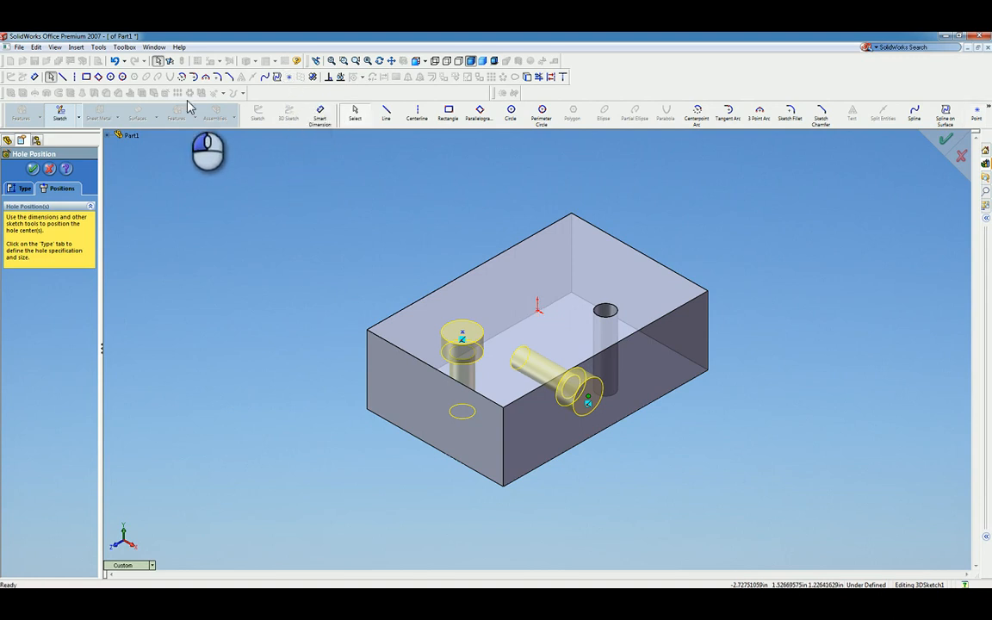
# - Locate the side-face hole's centre 1 in from the block's front short face and 0.5 in below the top edge
pyautogui.click(34, 78)
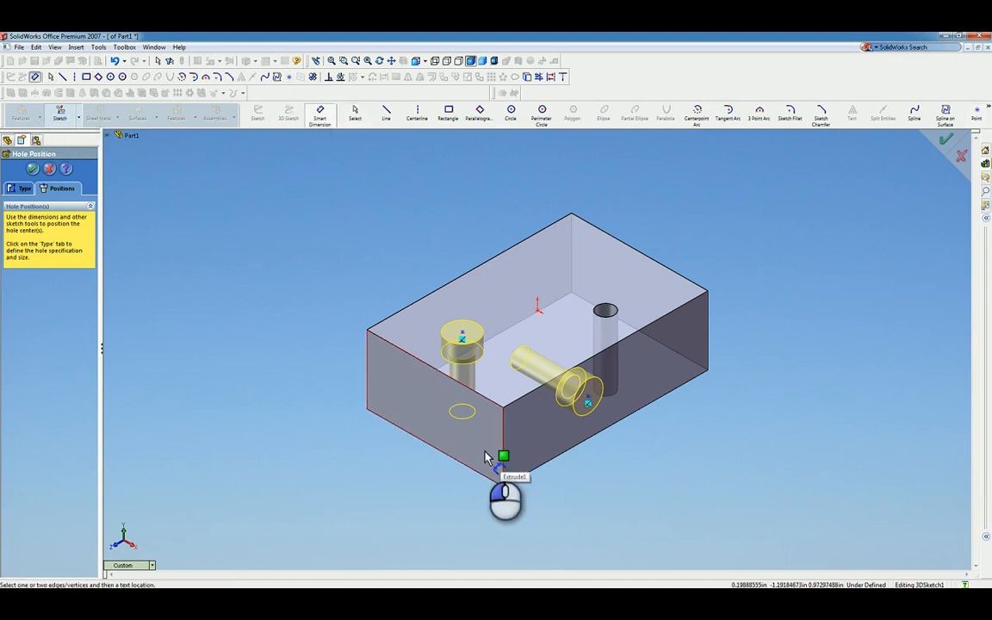
pyautogui.click(486, 459)
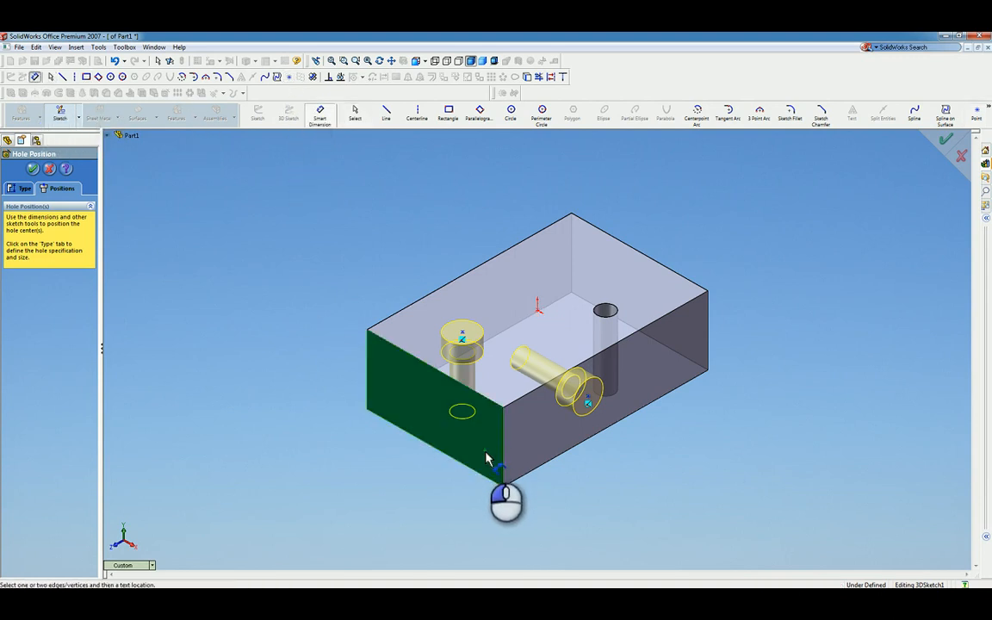
pyautogui.click(589, 403)
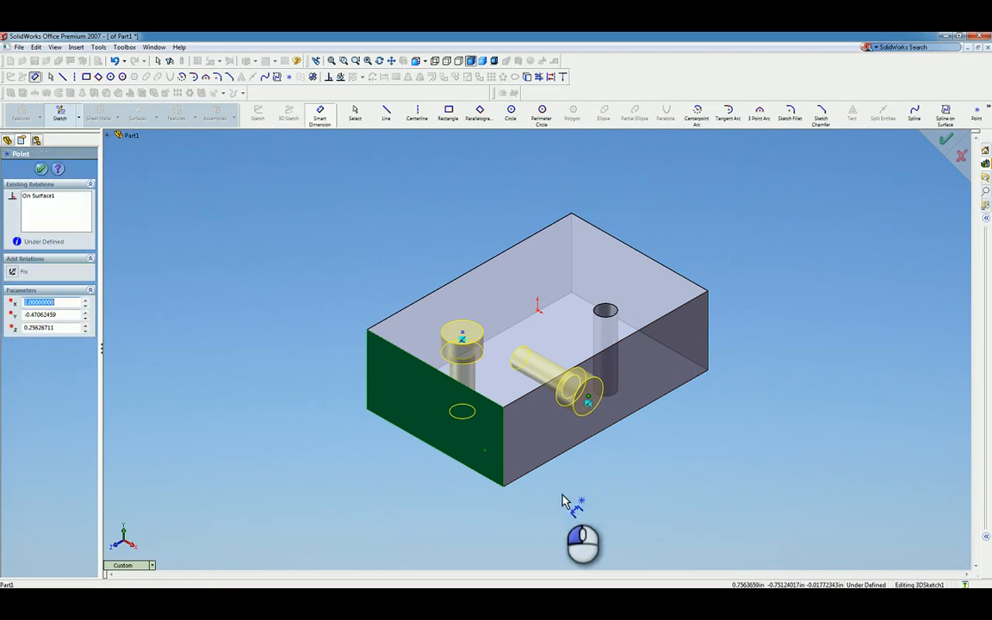
pyautogui.click(592, 531)
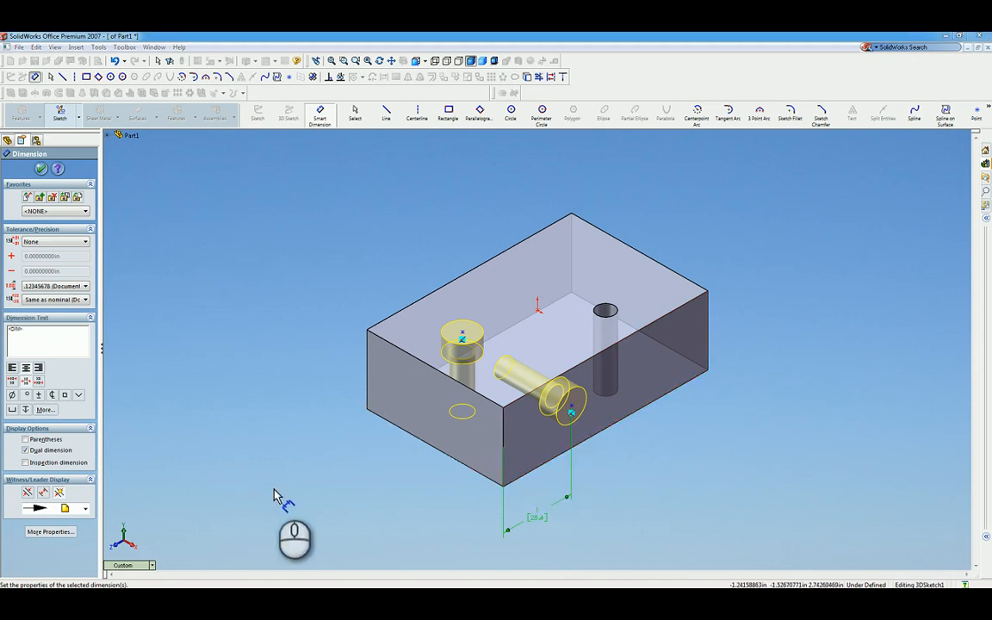
pyautogui.click(514, 408)
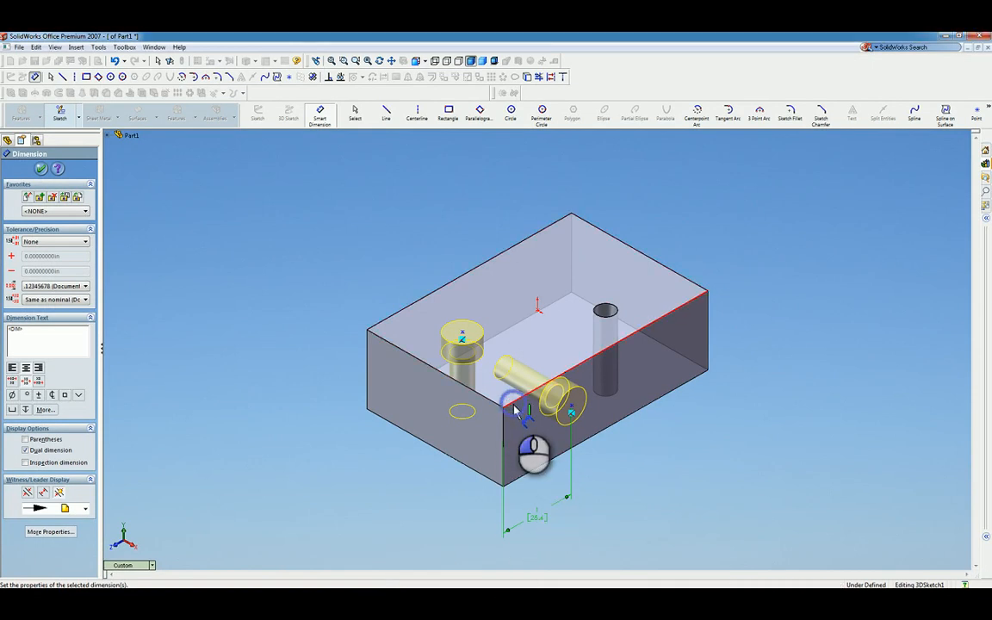
pyautogui.click(573, 414)
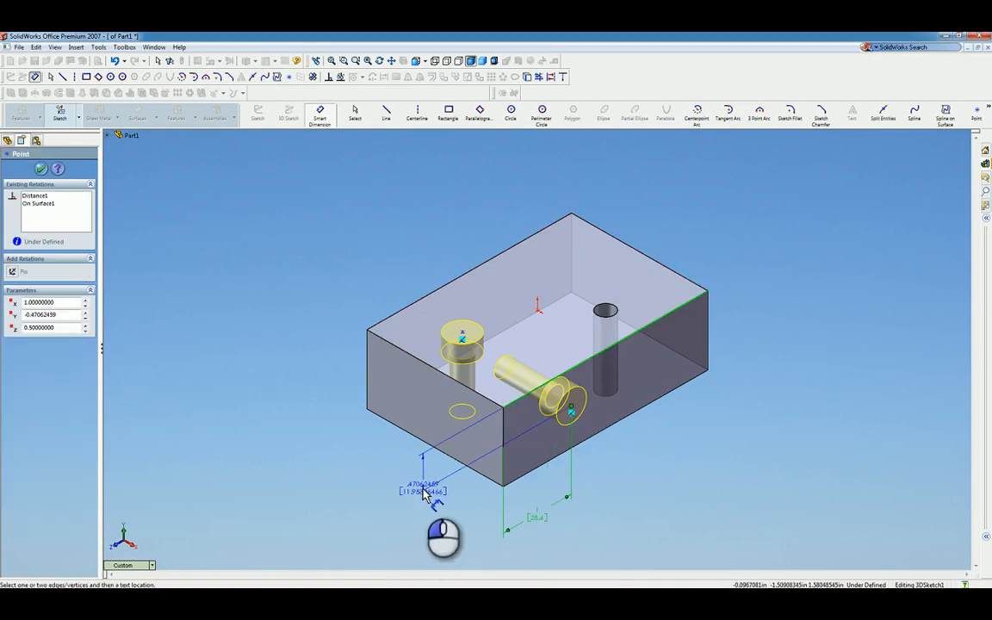
pyautogui.click(403, 491)
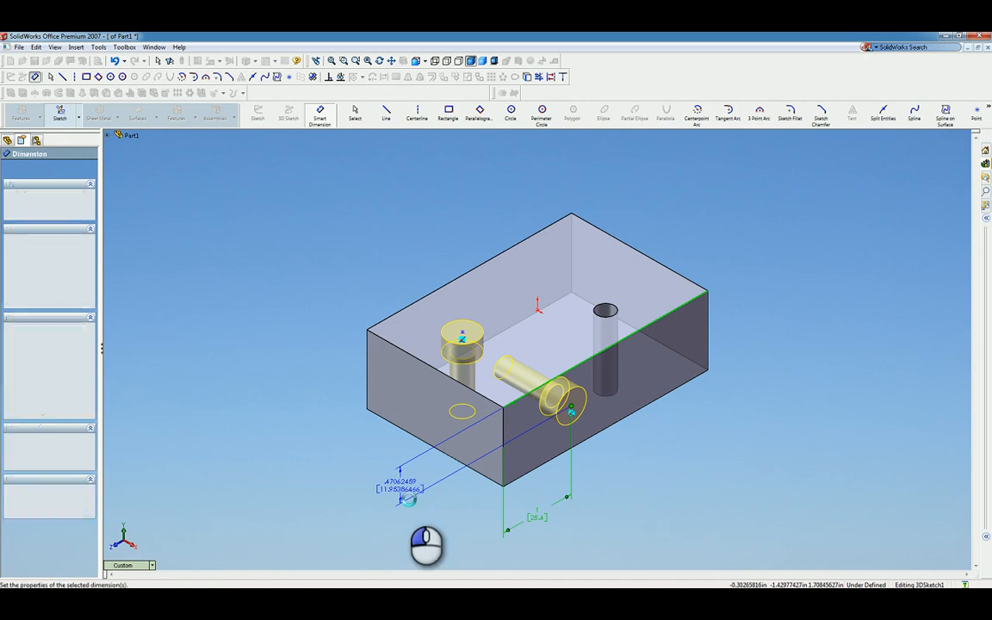
pyautogui.write('.5')
pyautogui.press('Return')
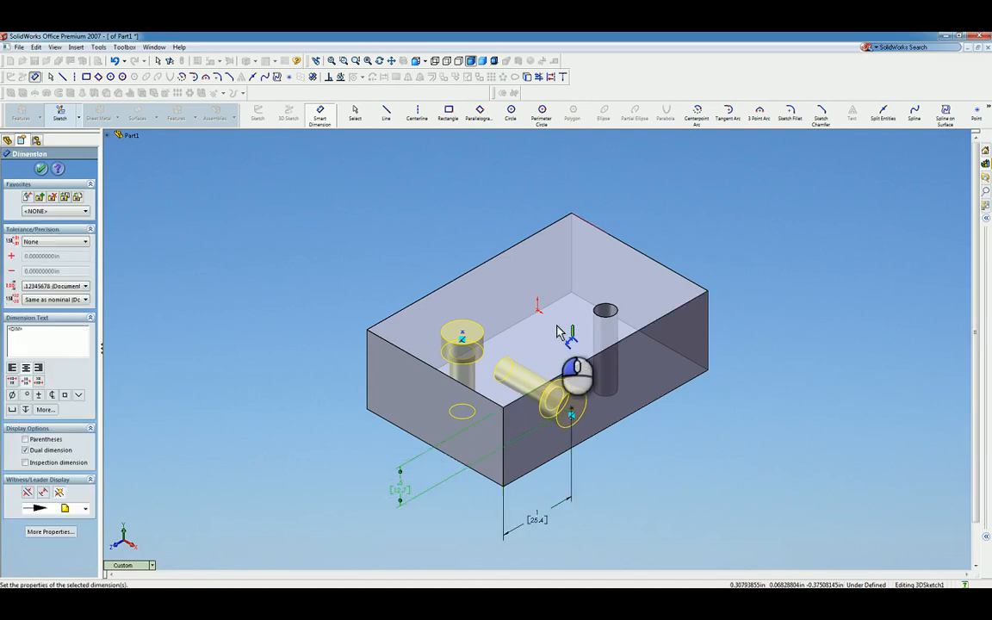
# - Draw a centerline from the top-face counterbore's centre to the top face's front-left corner
pyautogui.click(417, 112)
pyautogui.moveTo(463, 333); pyautogui.dragTo(376, 336)
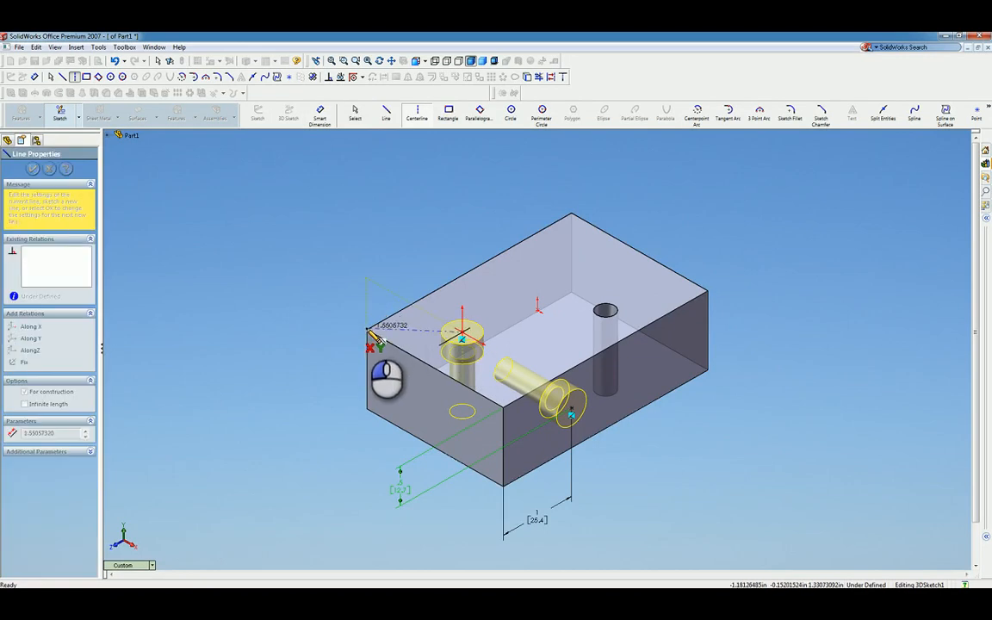
pyautogui.click(368, 330)
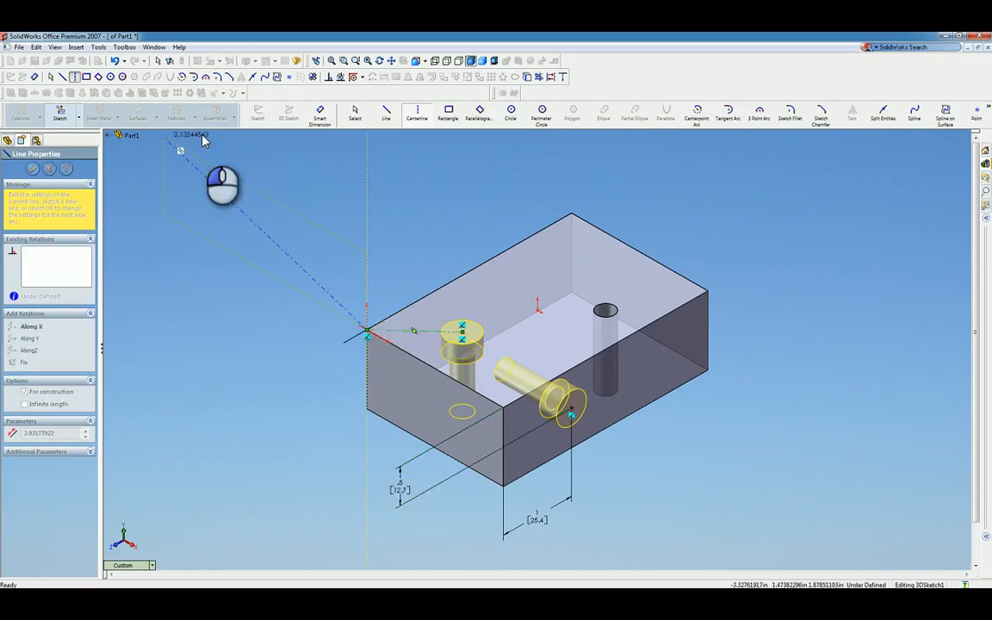
# - Dimension the centerline at 45° to the top face's left long edge and place the angle text outside the block
pyautogui.click(324, 114)
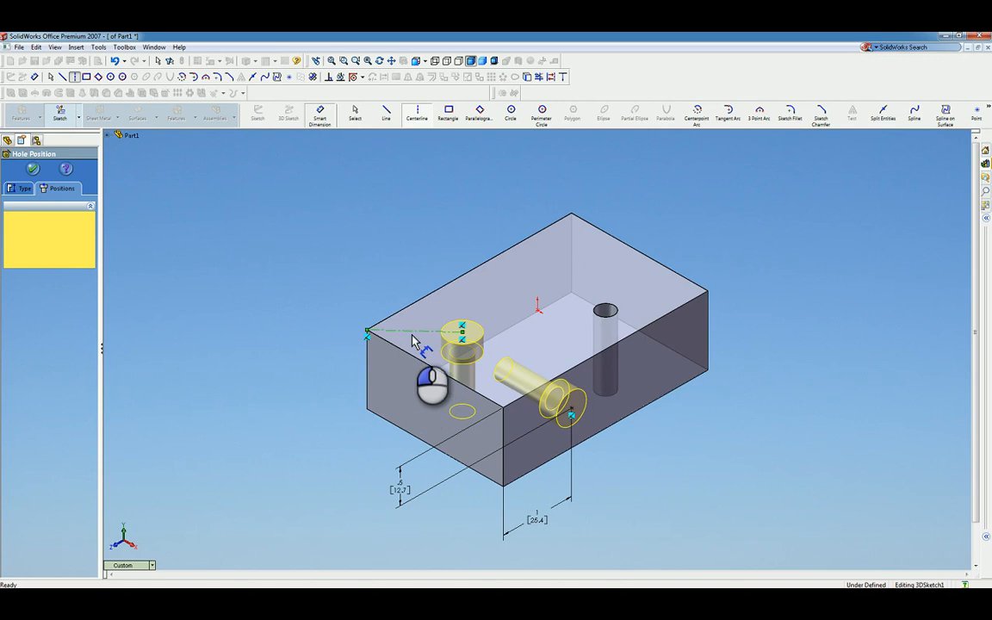
pyautogui.click(414, 311)
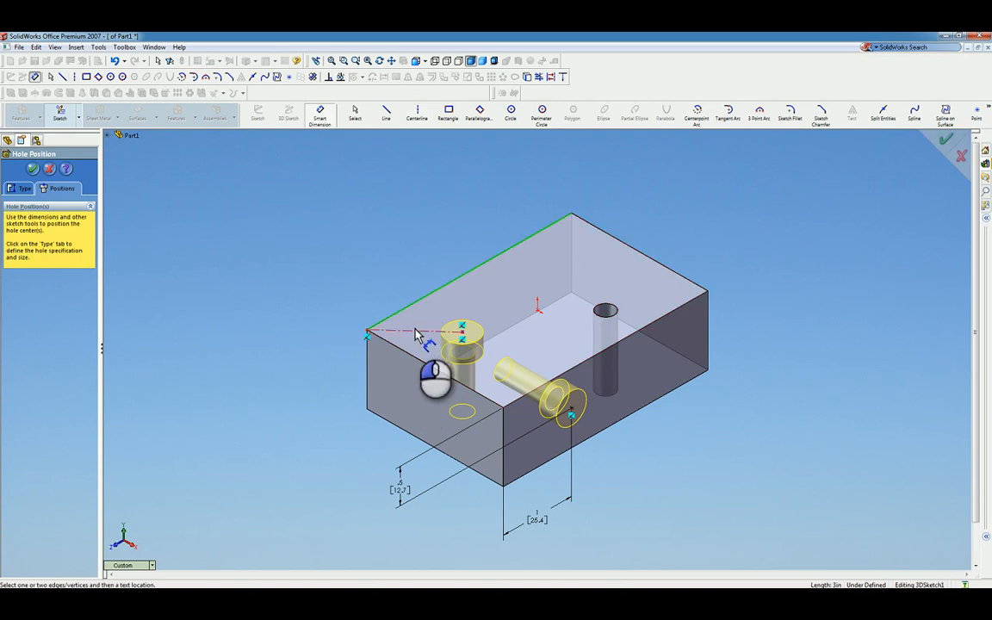
pyautogui.click(419, 332)
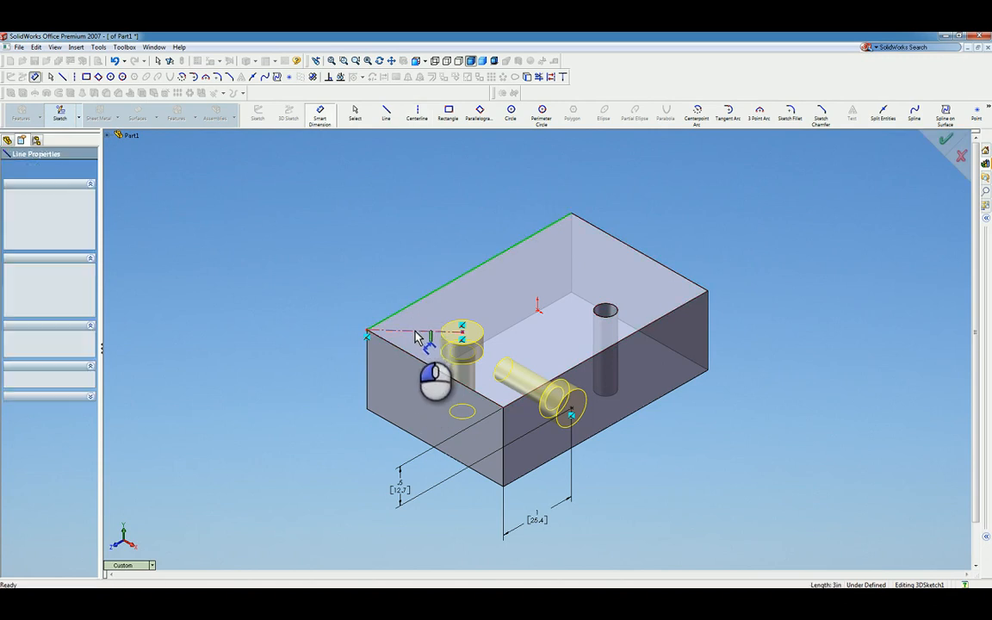
pyautogui.click(470, 306)
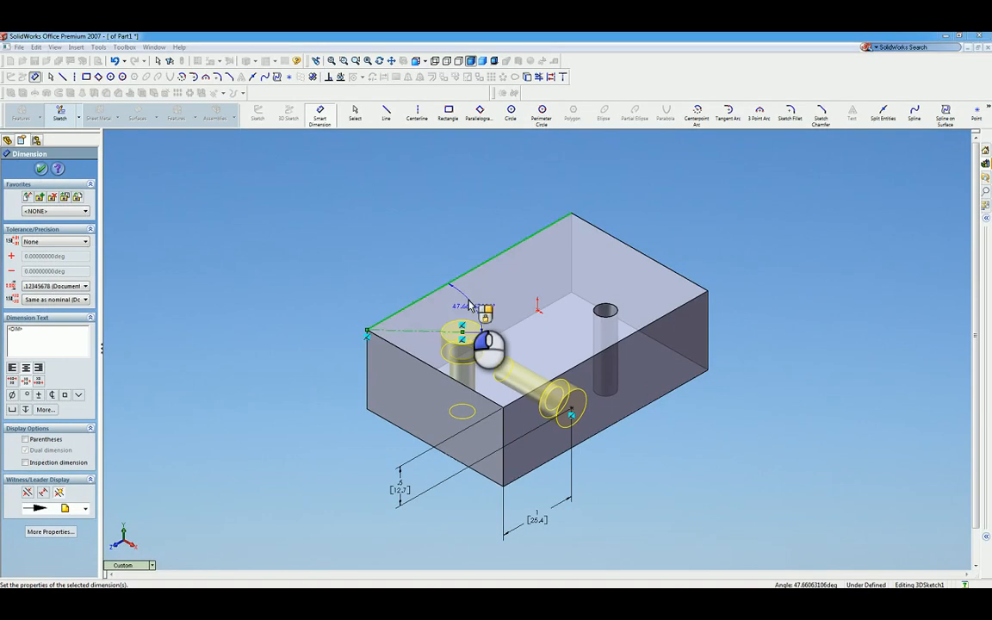
pyautogui.write('45')
pyautogui.press('Return')
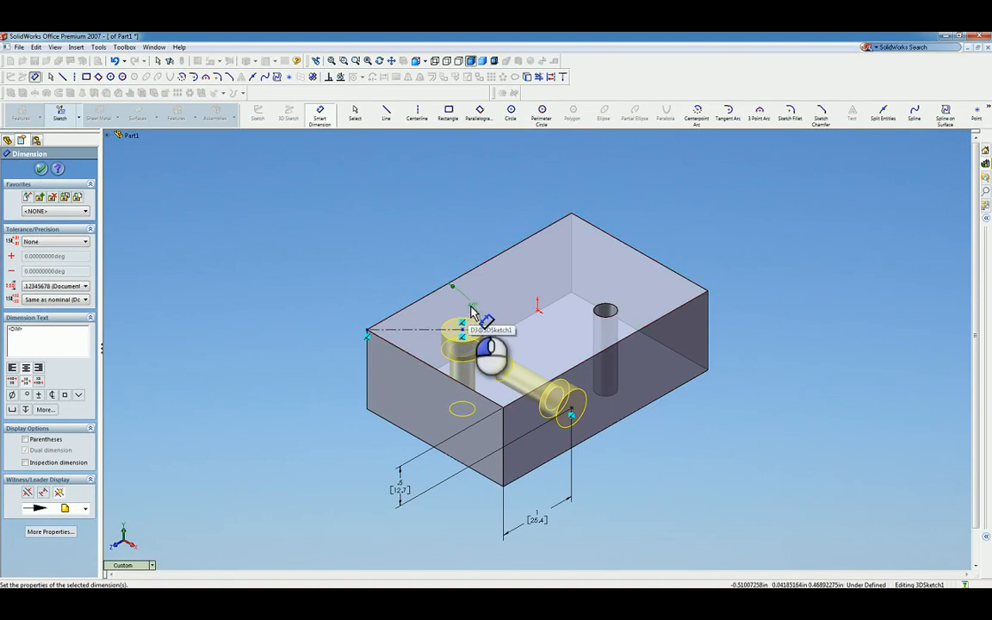
pyautogui.moveTo(472, 311); pyautogui.dragTo(387, 267)
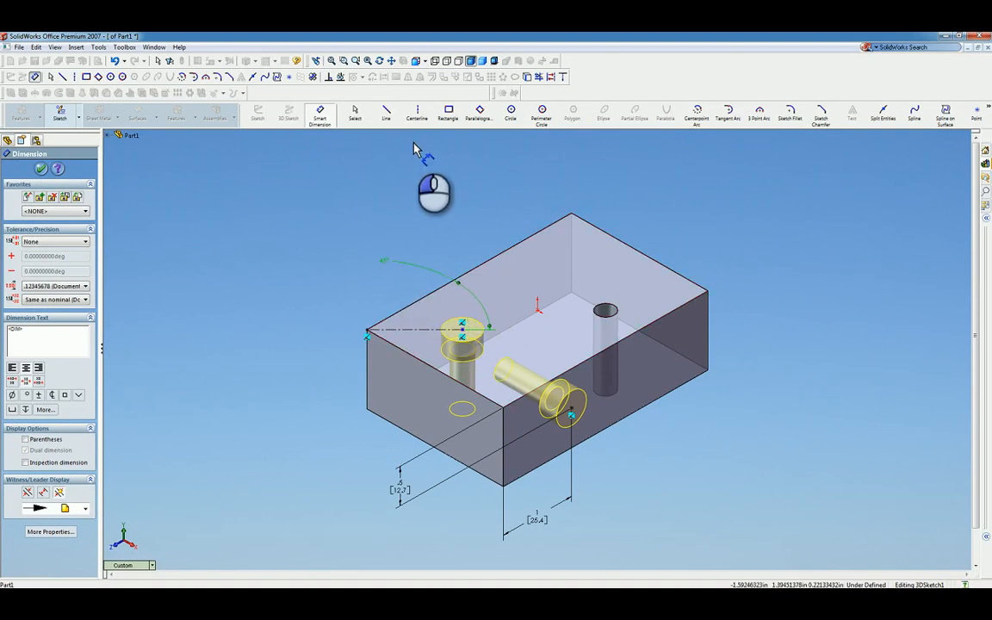
# - Dimension the top-face counterbore's centre 0.25 in from the top face's left long edge
pyautogui.click(413, 304)
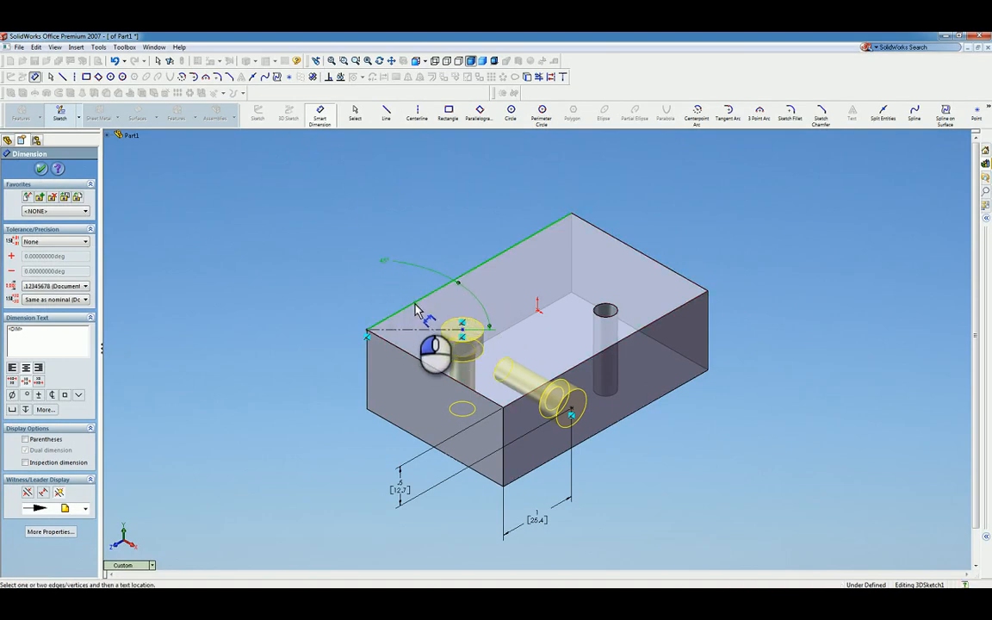
pyautogui.click(463, 330)
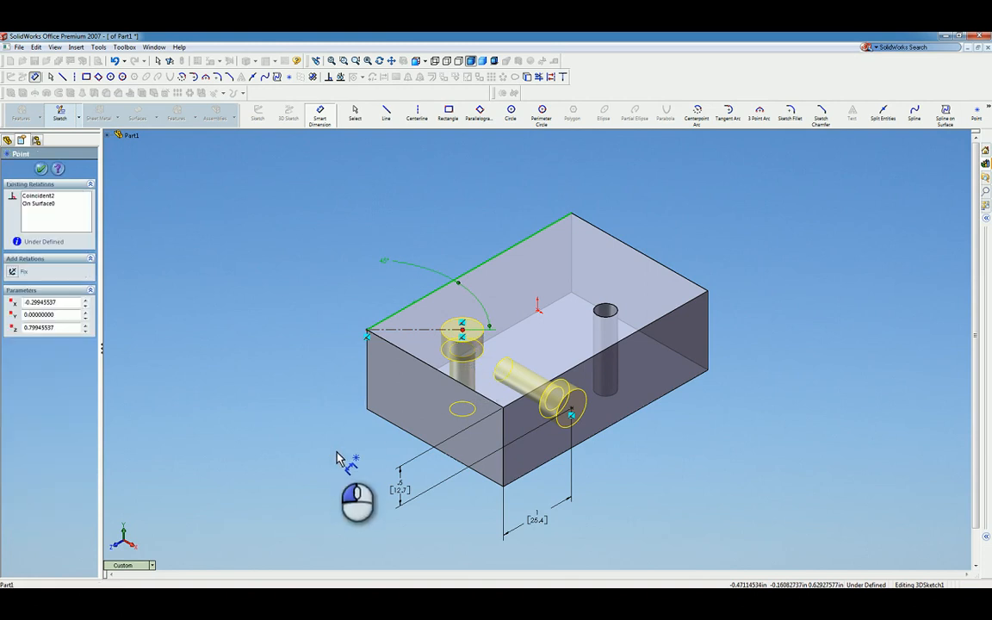
pyautogui.click(220, 375)
pyautogui.write('.25')
pyautogui.press('Return')
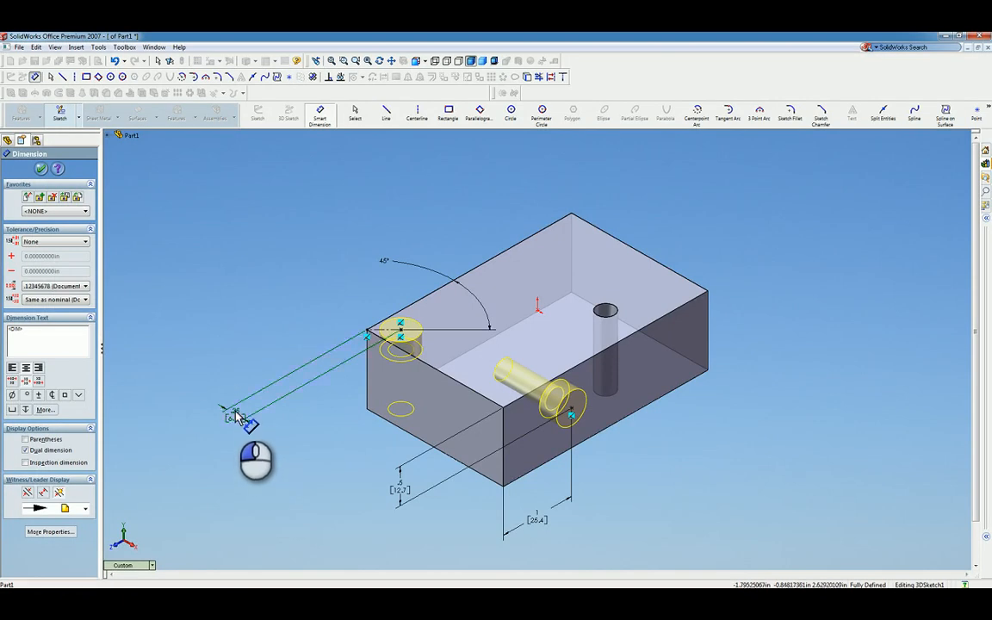
# - Change the top counterbore's distance from the left long edge to 0.375 in and end dimensioning
pyautogui.doubleClick(237, 417)
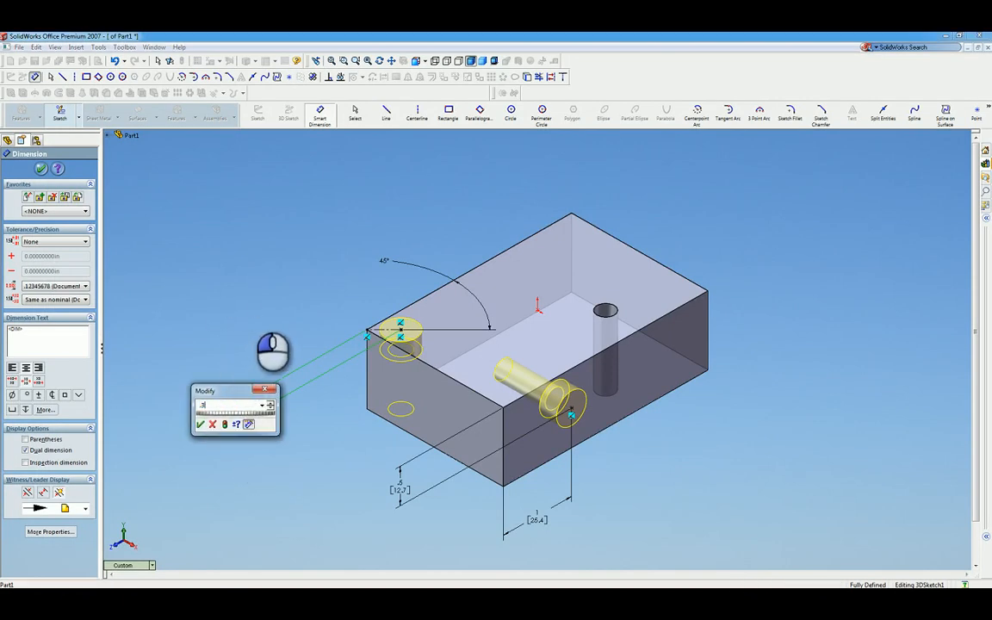
pyautogui.write('.375')
pyautogui.press('Return')
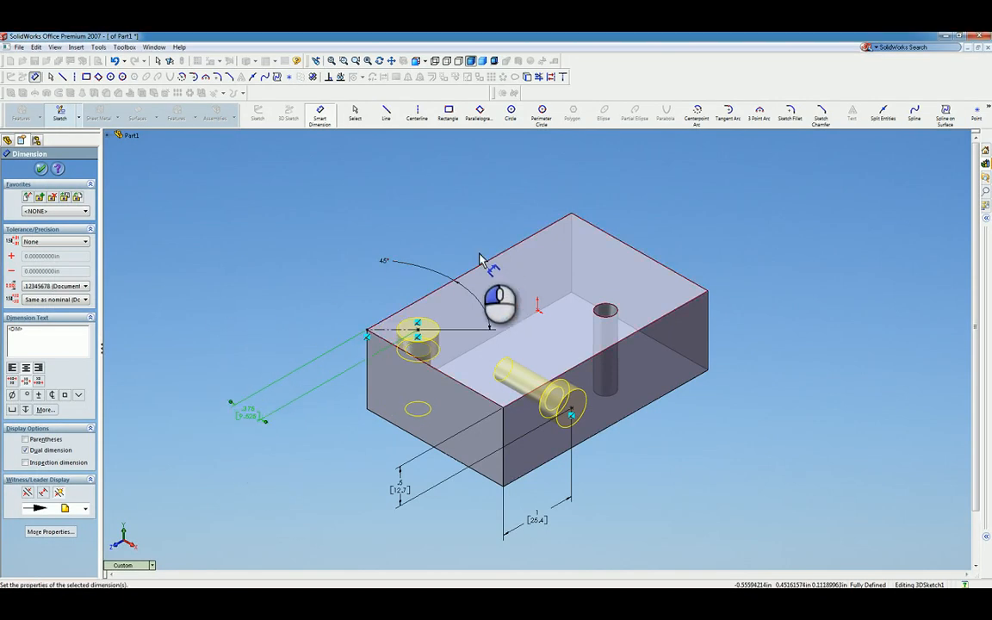
pyautogui.rightClick(387, 213)
pyautogui.click(408, 213)
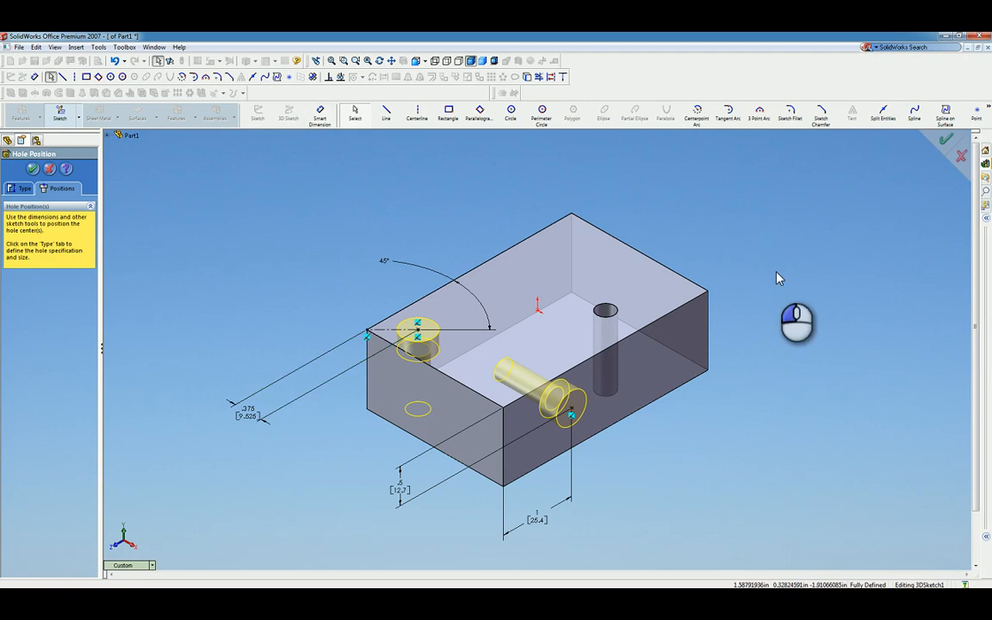
# - Accept the hole positions to create the counterbored holes on the top and side faces
pyautogui.click(33, 169)
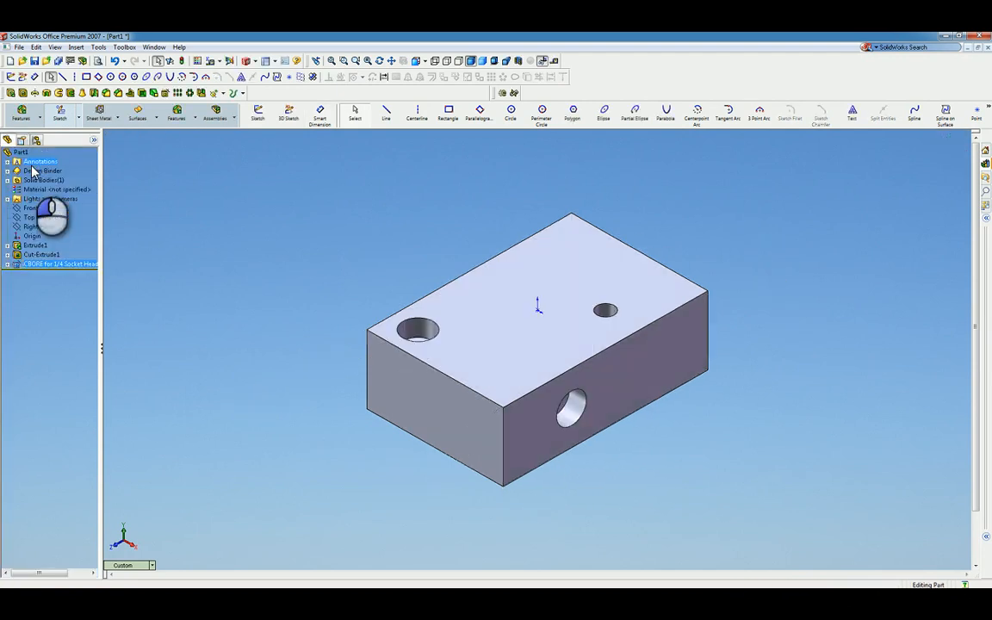
pyautogui.moveTo(388, 381); pyautogui.dragTo(366, 319, button='middle')
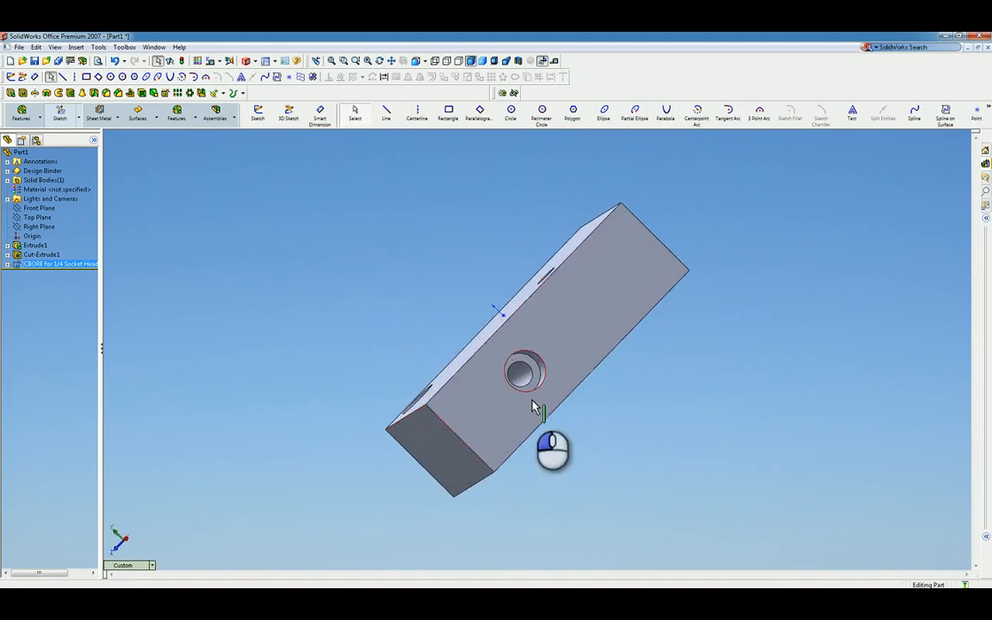
# - Edit the counterbore feature into ANSI Inch 1/4-20 tapped holes, blind 0.75 in deep with 0.5 in of thread
pyautogui.rightClick(61, 265)
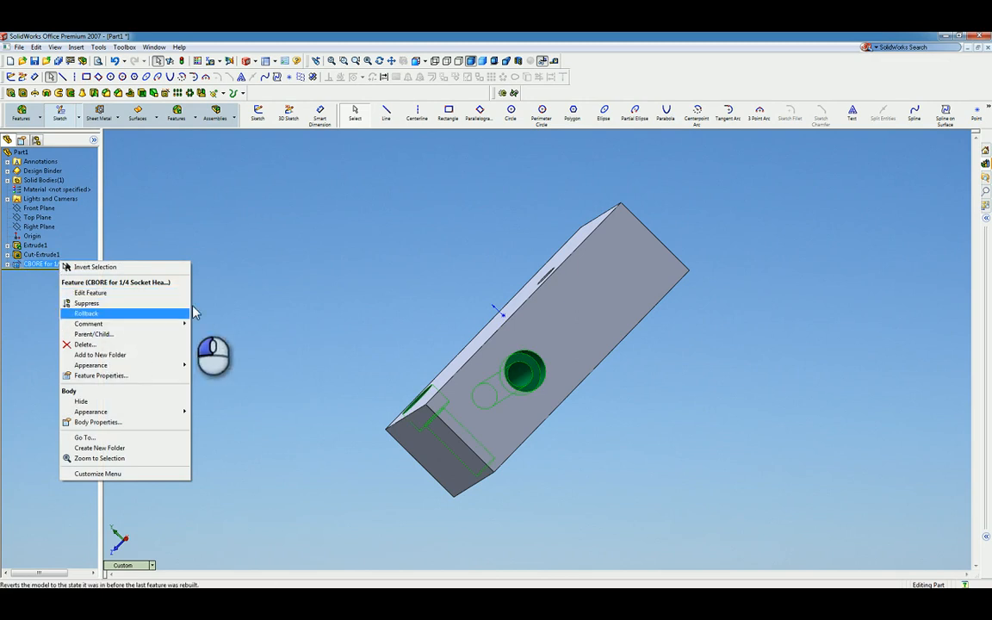
pyautogui.click(91, 293)
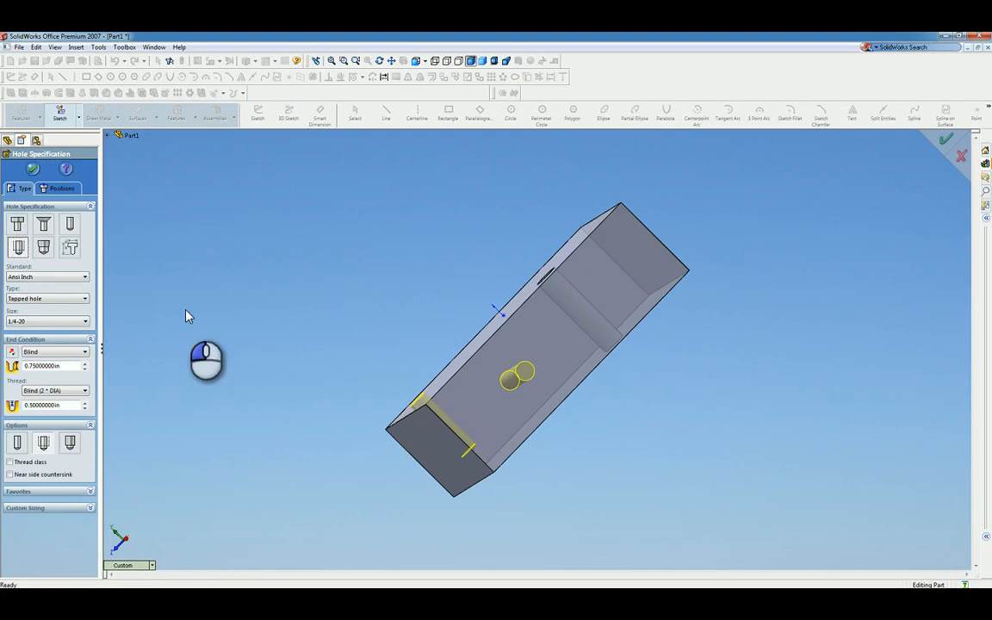
pyautogui.moveTo(255, 348); pyautogui.dragTo(272, 393, button='middle')
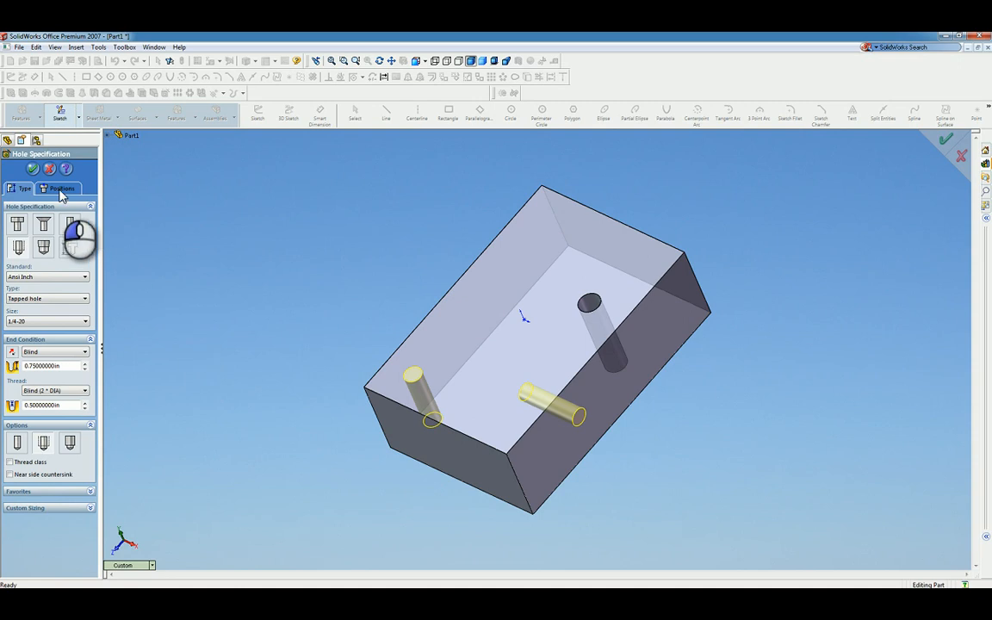
pyautogui.click(32, 171)
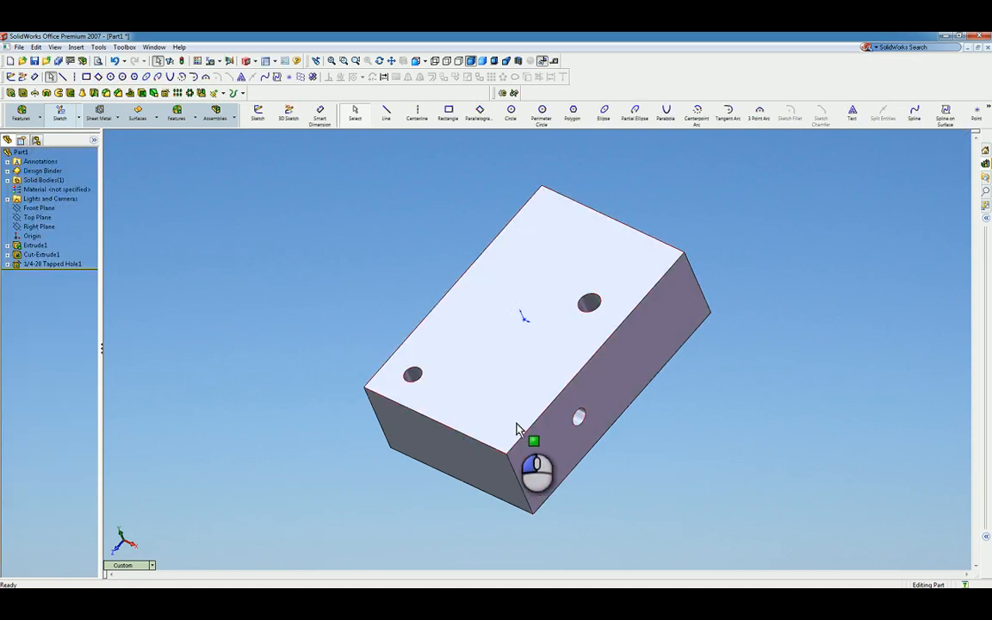
pyautogui.scroll(-5, 568, 407)
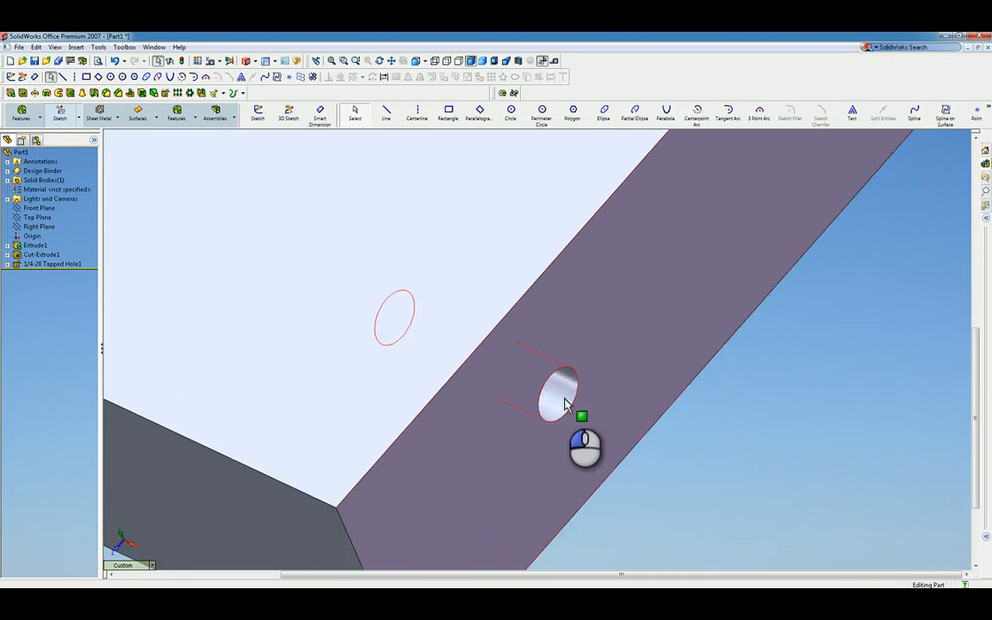
pyautogui.scroll(5, 566, 403)
# - Turn on the display of the part's annotations to show the cosmetic threads on the tapped holes
pyautogui.click(7, 162)
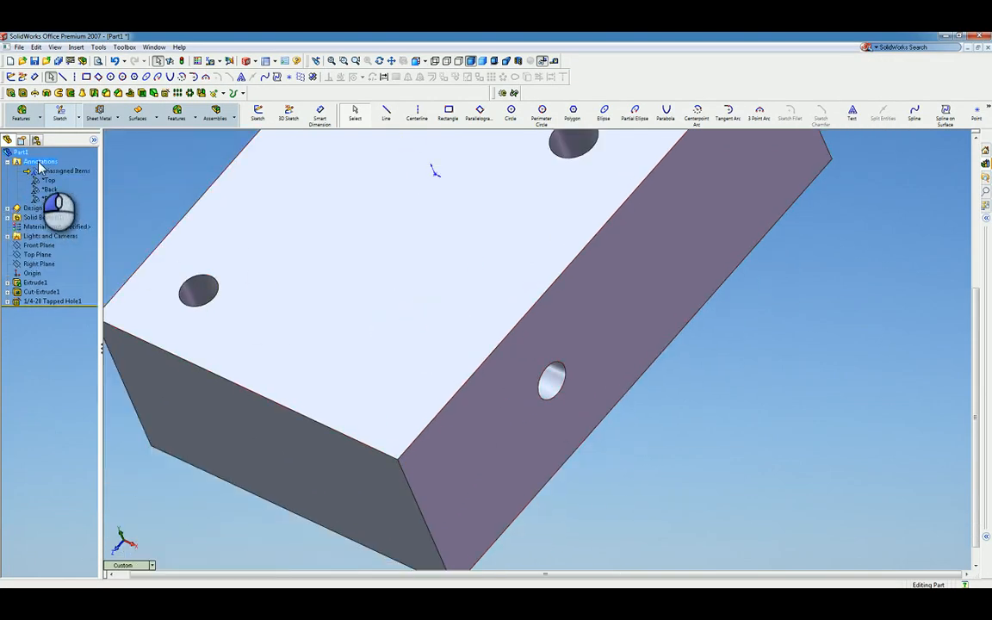
pyautogui.rightClick(41, 163)
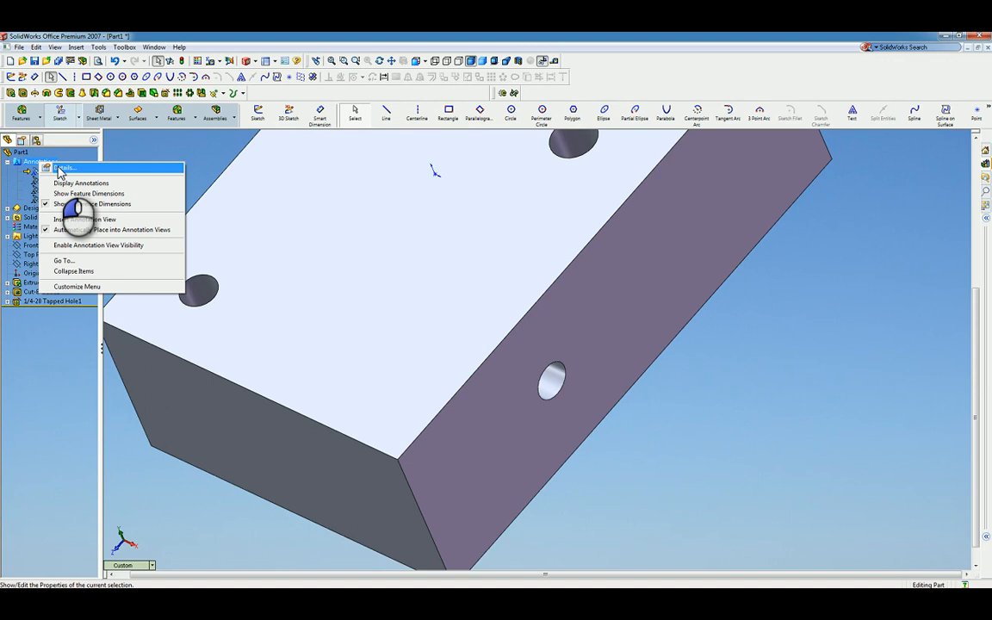
pyautogui.click(62, 183)
pyautogui.click(457, 359)
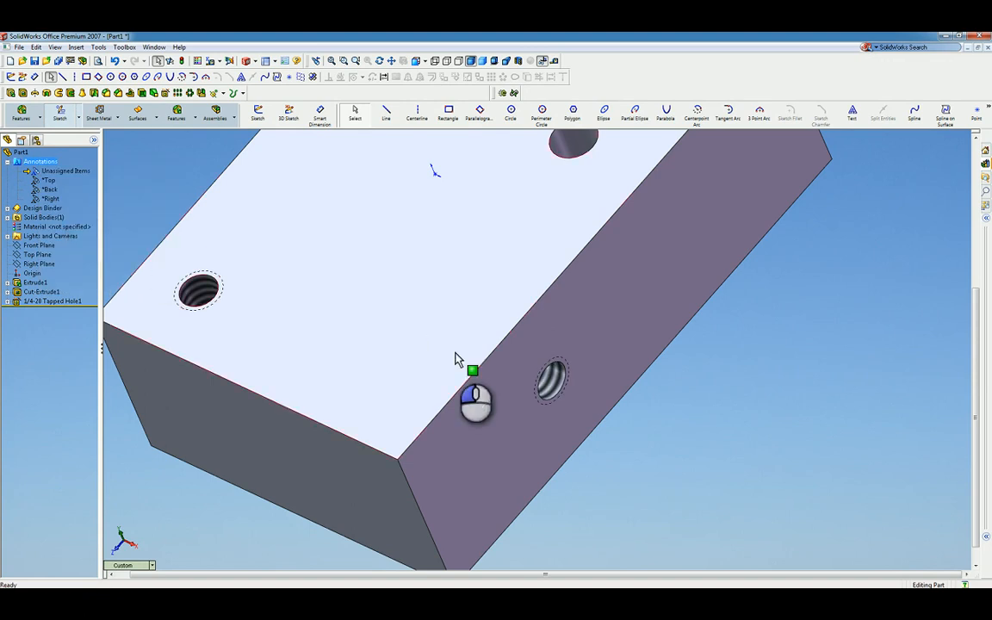
pyautogui.moveTo(514, 397)
pyautogui.mouseDown(button='middle')
pyautogui.moveTo(484, 370)
pyautogui.moveTo(499, 390)
pyautogui.mouseUp(button='middle')
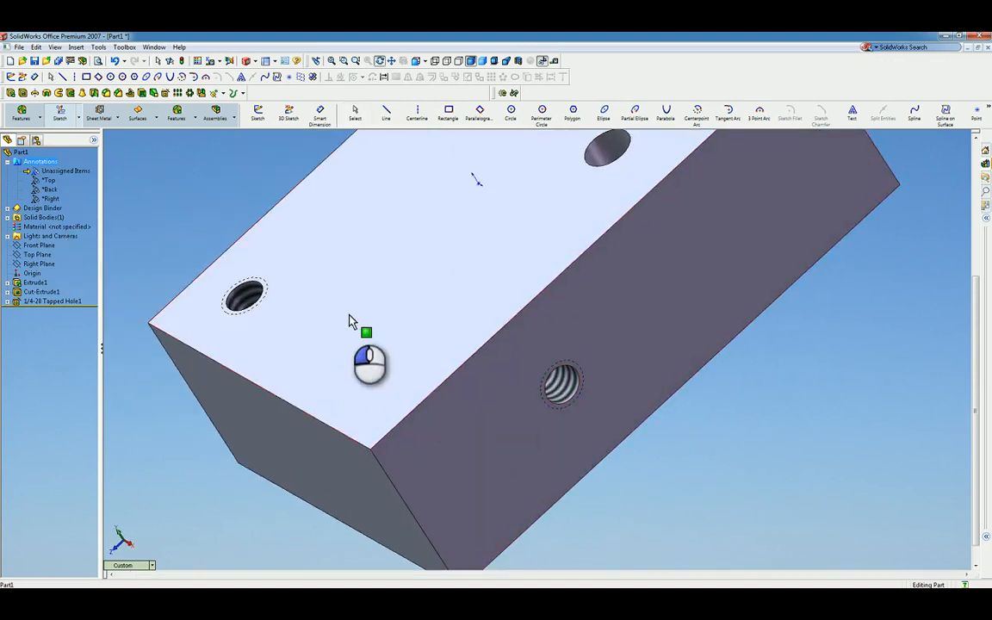
pyautogui.scroll(2, 348, 334)
pyautogui.moveTo(348, 343); pyautogui.dragTo(206, 182, button='middle')
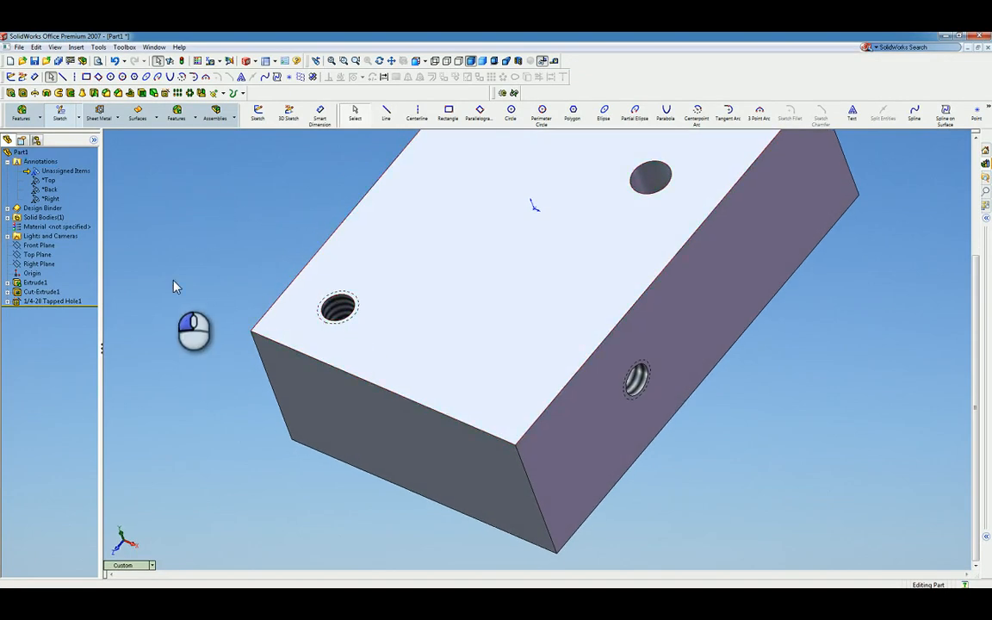
# - Place a #10 Flat Head Screw (100) countersink hole, normal fit, through all, on the top face in front of the origin
pyautogui.click(166, 98)
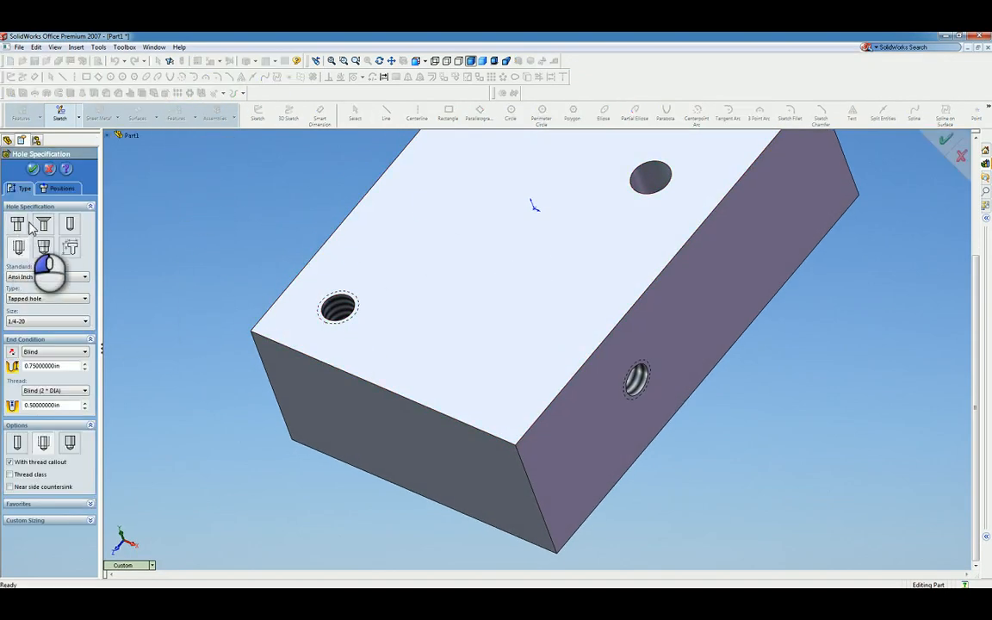
pyautogui.click(41, 226)
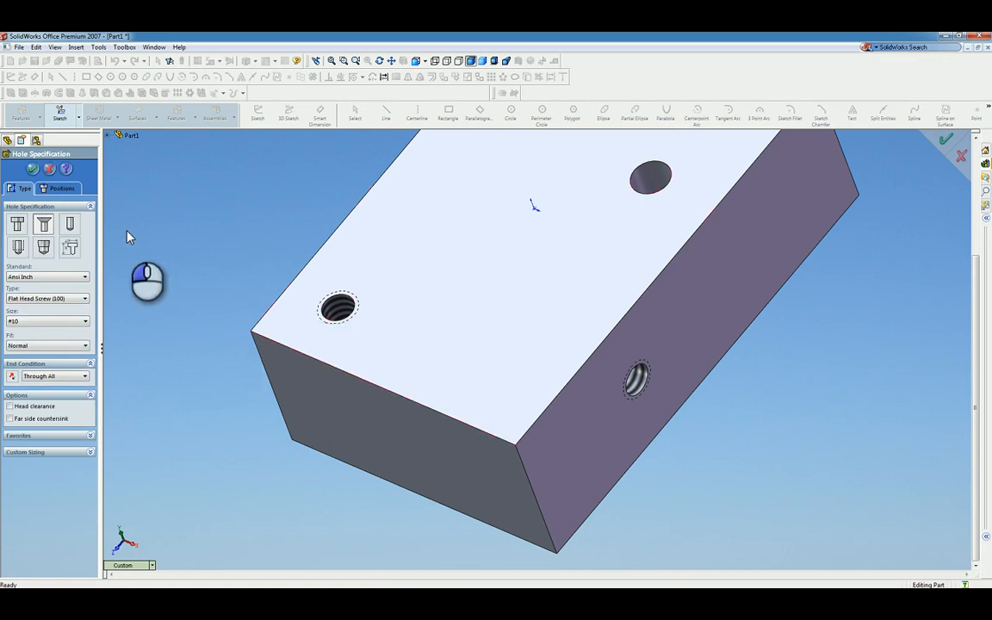
pyautogui.click(62, 302)
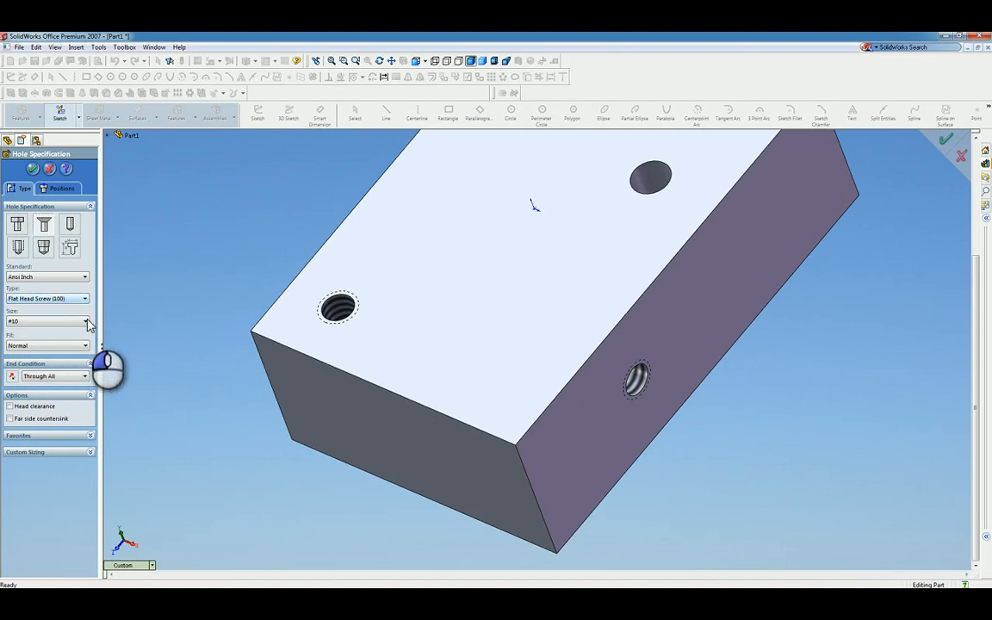
pyautogui.click(61, 188)
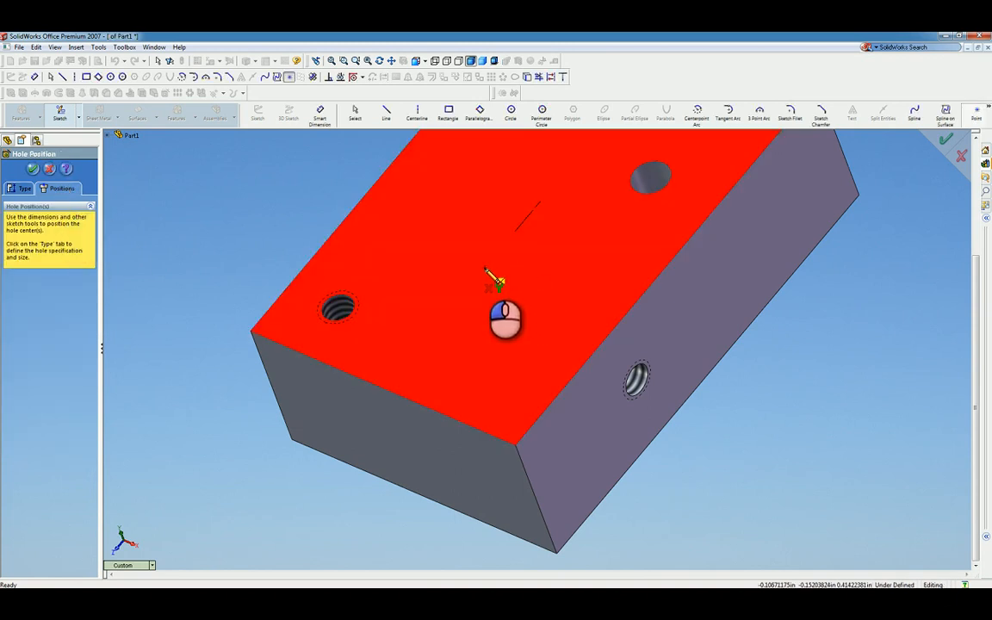
pyautogui.click(485, 271)
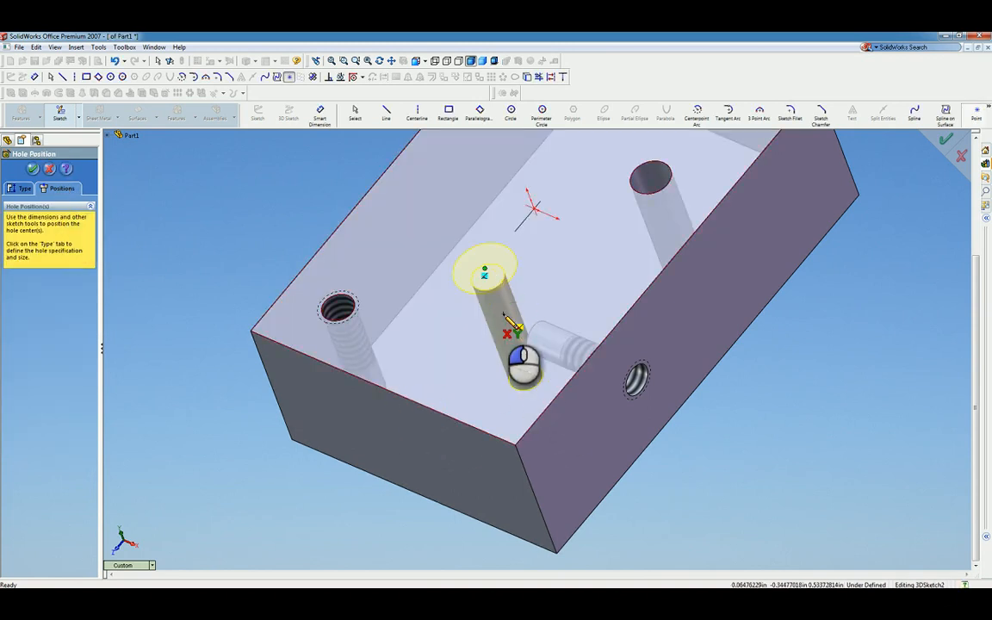
# - Draw a centerline along X from the countersink's centre toward the side tapped hole
pyautogui.hotkey('ctrl', '5')
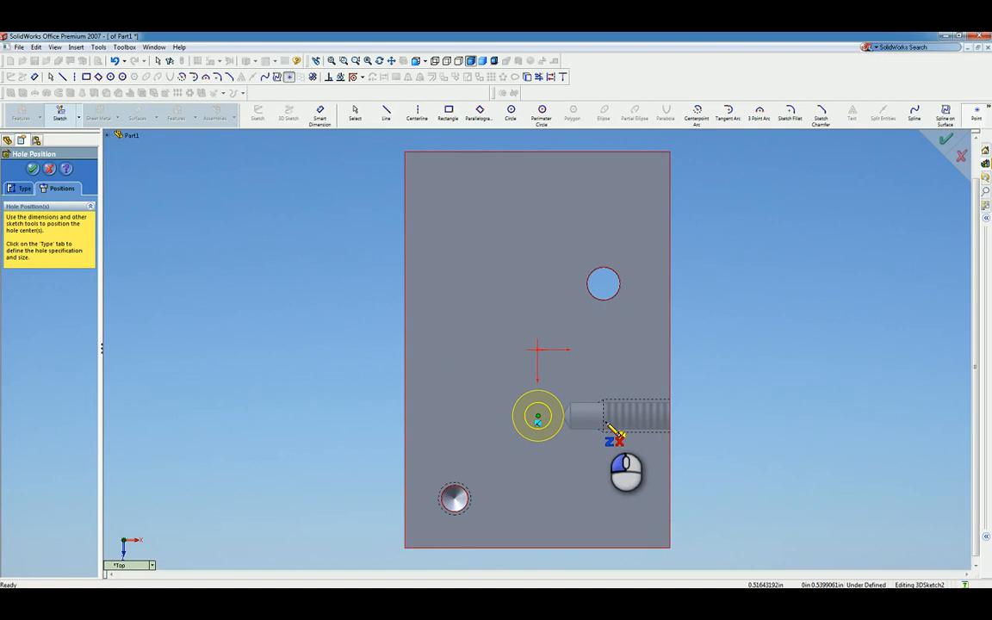
pyautogui.scroll(5, 616, 430)
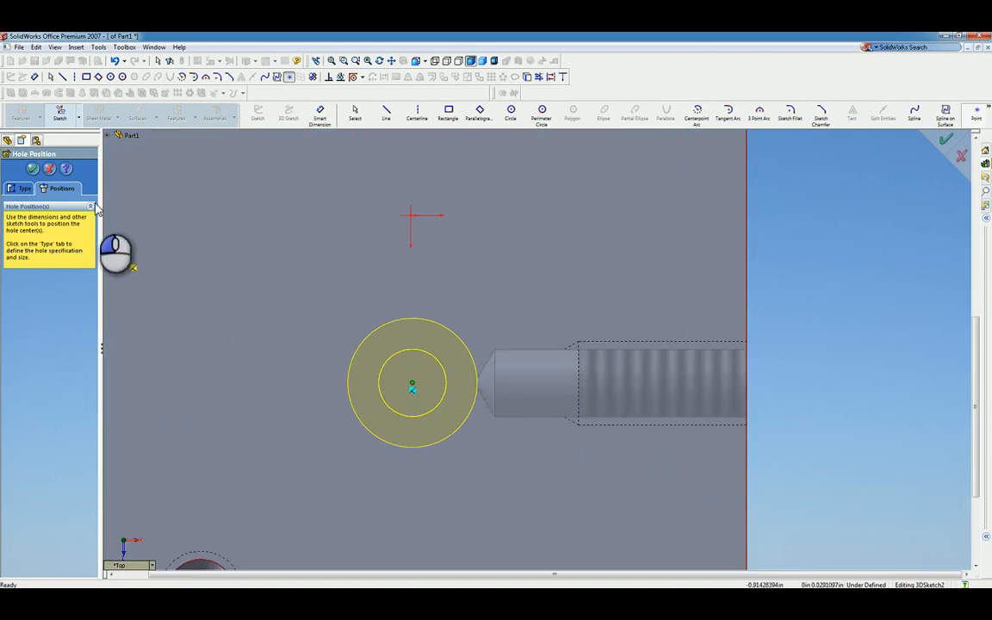
pyautogui.click(417, 112)
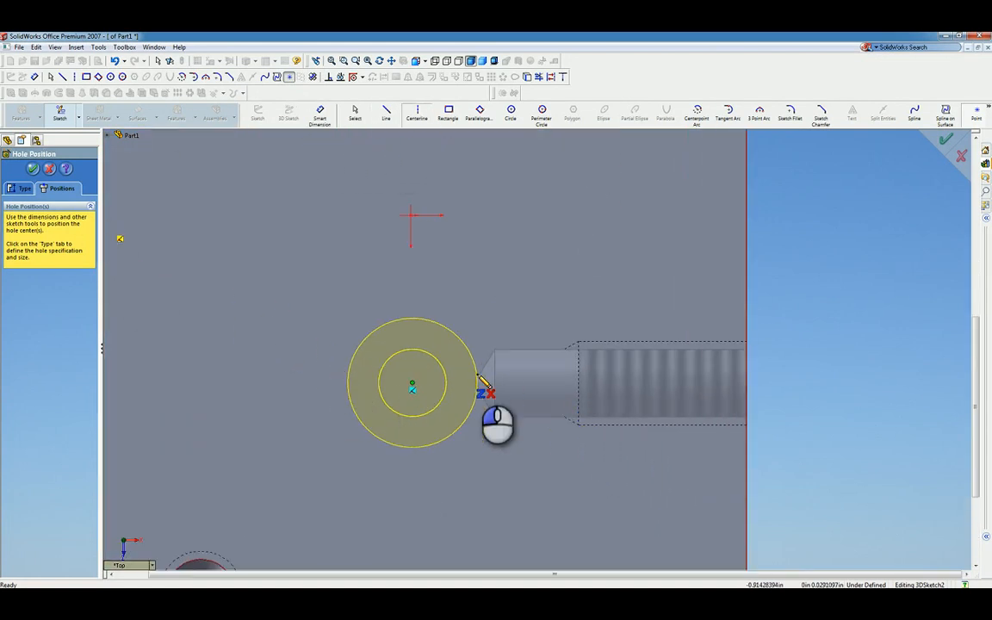
pyautogui.click(424, 385)
pyautogui.scroll(3, 482, 394)
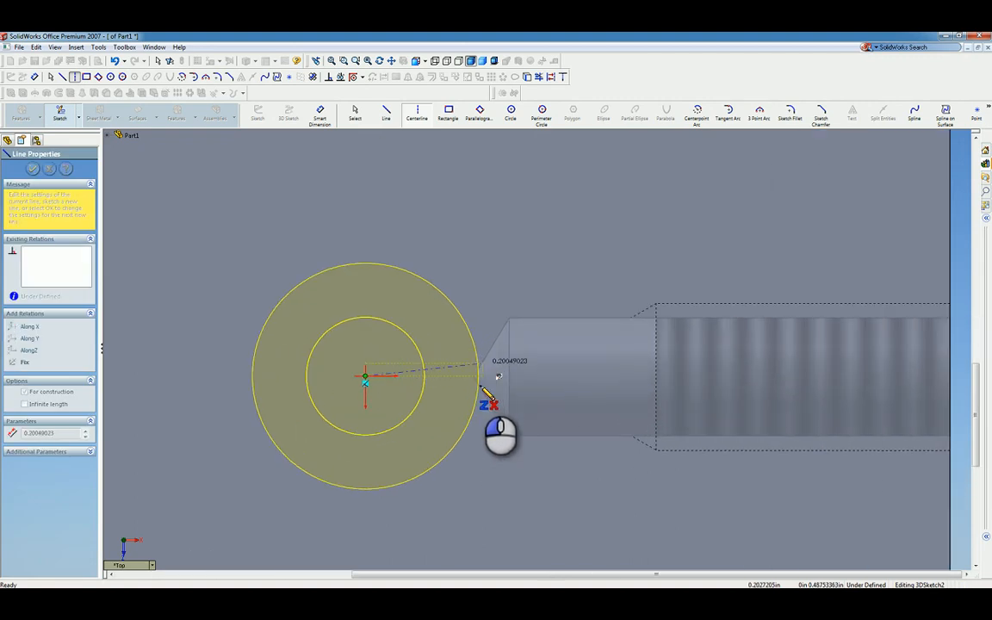
pyautogui.click(563, 377)
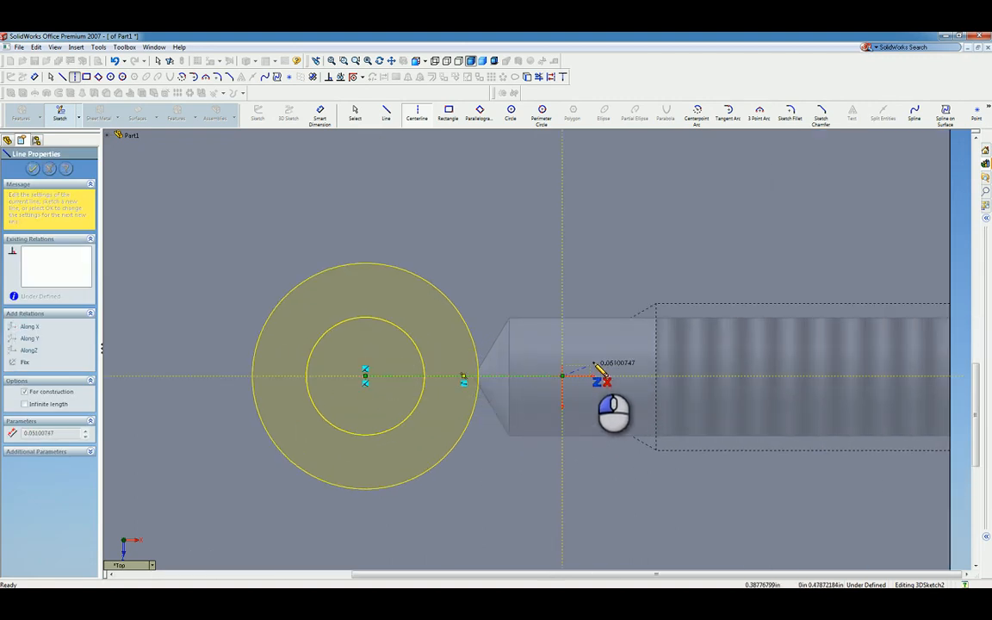
pyautogui.press('Escape')
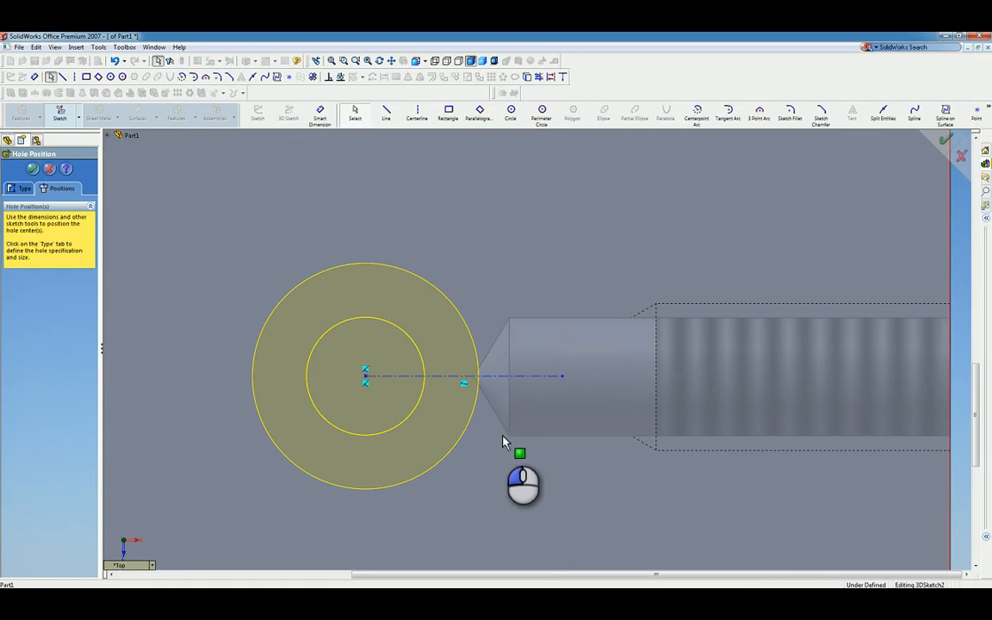
# - Add an Along Y relation between the centerline's free end and the drill tip vertex of the side tapped hole
pyautogui.moveTo(505, 438); pyautogui.dragTo(518, 466, button='middle')
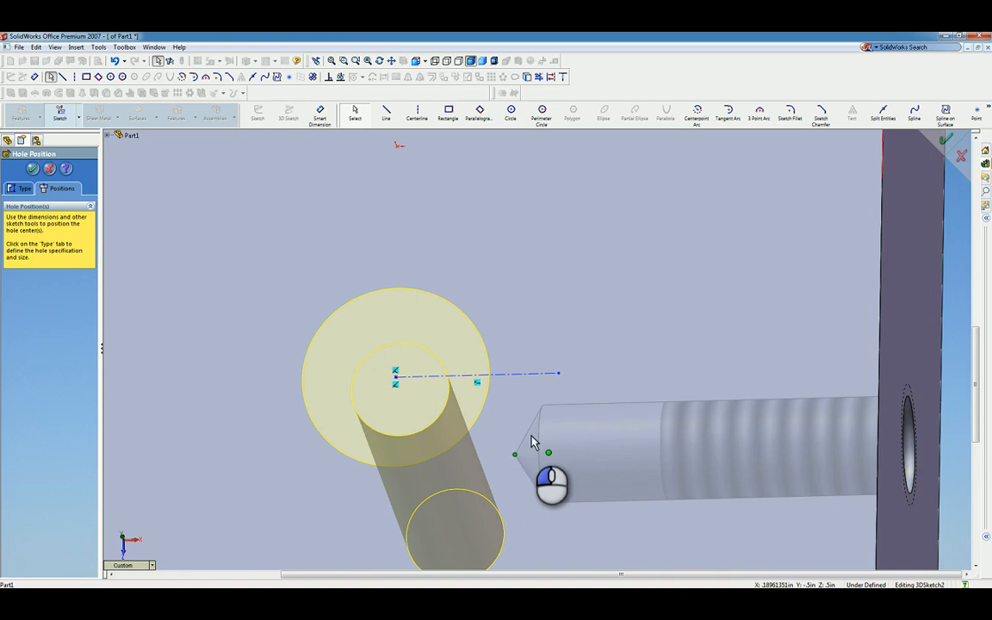
pyautogui.keyDown('ctrl'); pyautogui.click(559, 375); pyautogui.keyUp('ctrl')
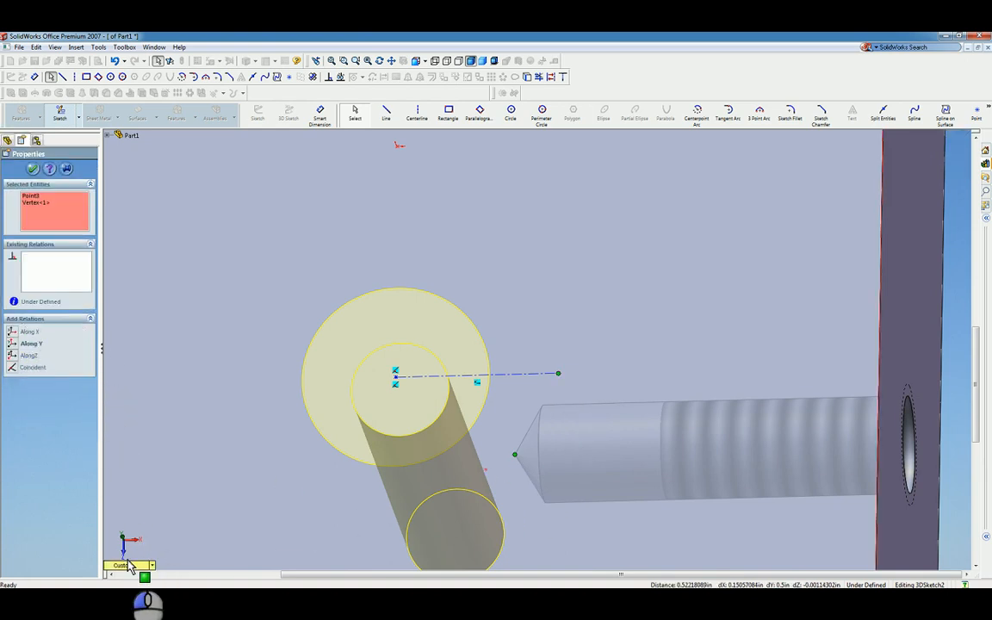
pyautogui.scroll(3, 182, 467)
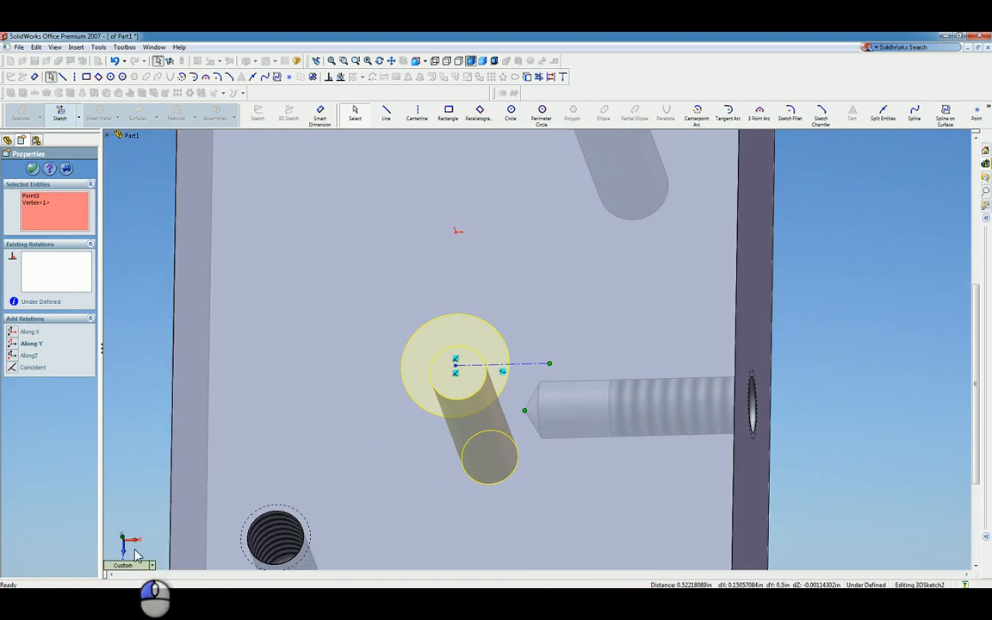
pyautogui.moveTo(127, 536); pyautogui.dragTo(132, 506, button='middle')
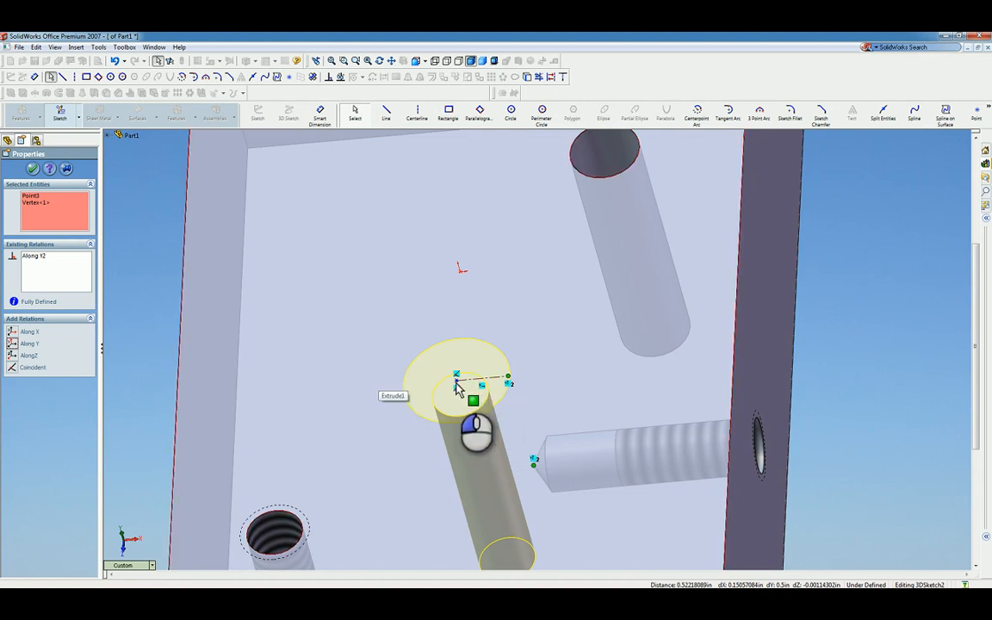
# - Dimension the countersink's centre 1 in from the top face's left long edge
pyautogui.hotkey('ctrl', '5')
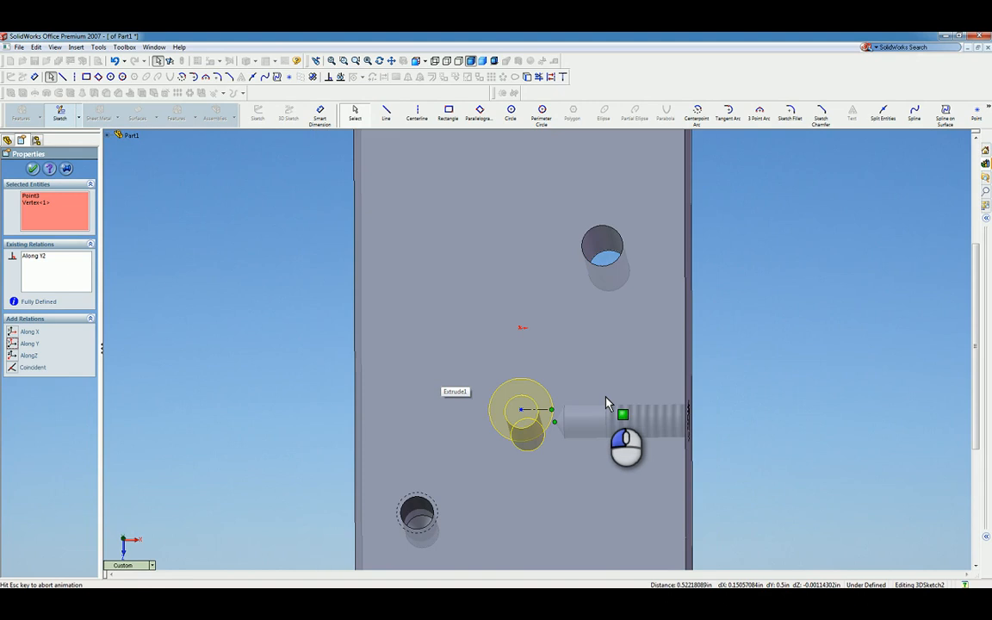
pyautogui.scroll(-5, 601, 406)
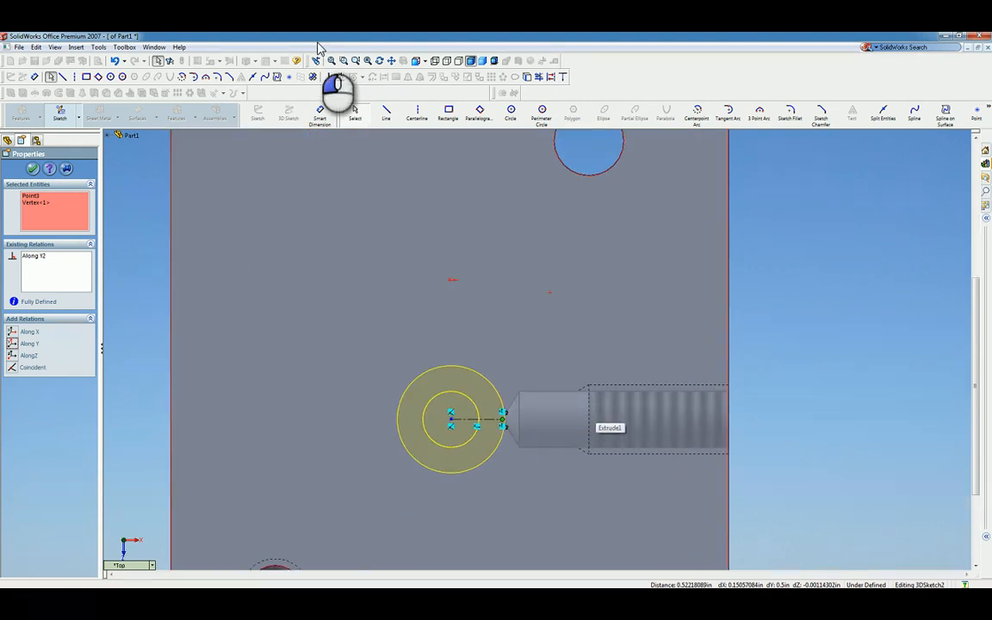
pyautogui.click(320, 121)
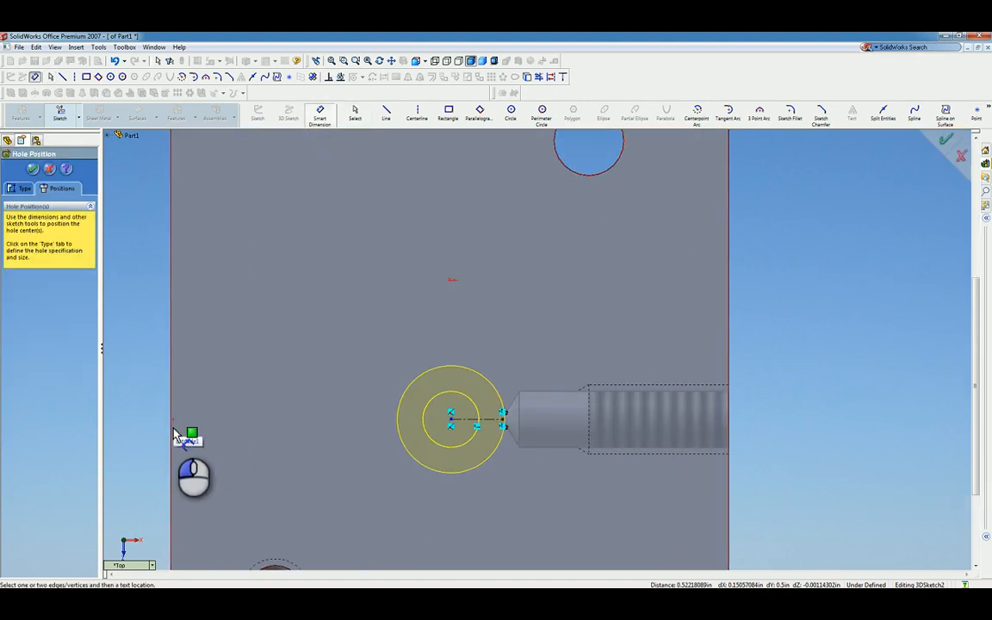
pyautogui.click(172, 440)
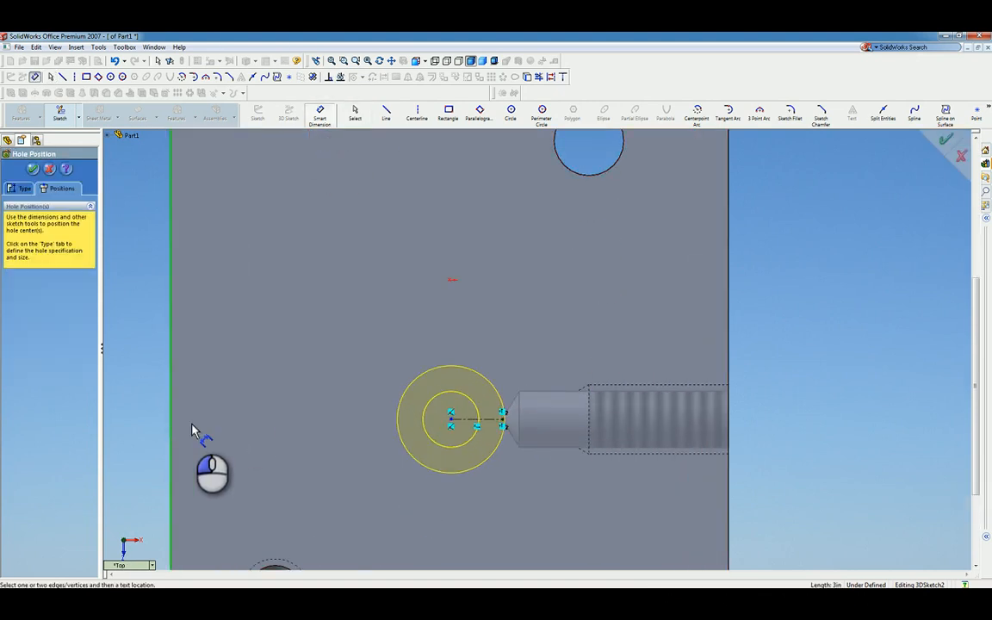
pyautogui.click(451, 420)
pyautogui.scroll(6, 454, 422)
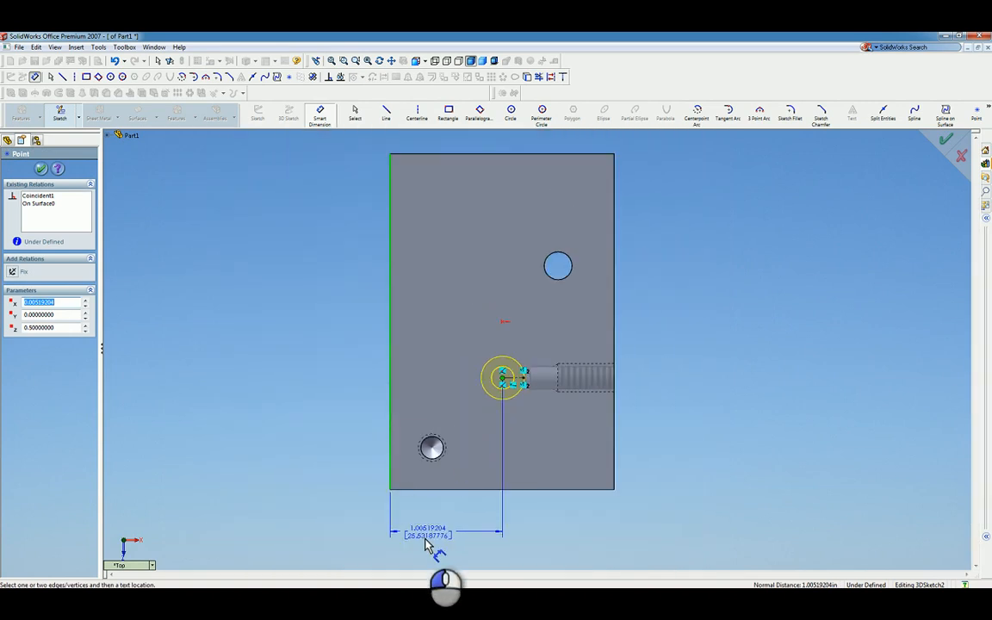
pyautogui.click(454, 504)
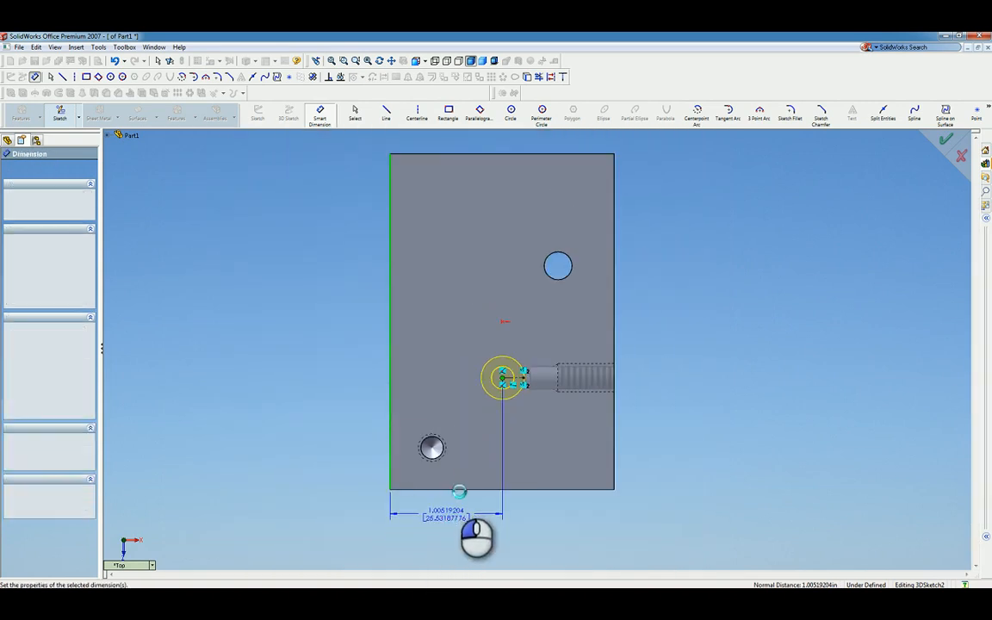
pyautogui.press('Return')
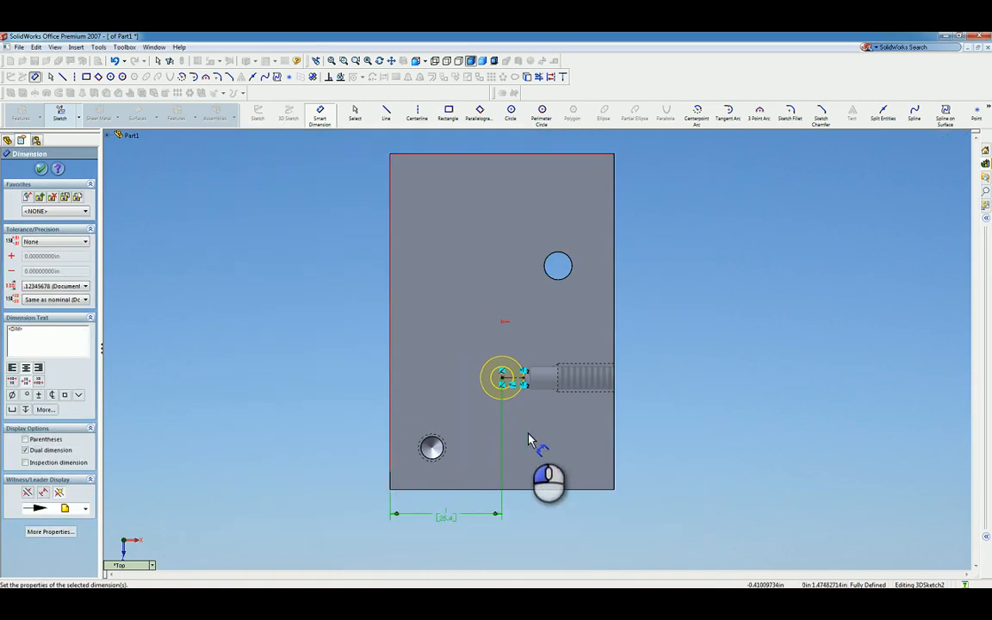
pyautogui.moveTo(532, 438); pyautogui.dragTo(527, 386, button='middle')
pyautogui.scroll(-2, 534, 375)
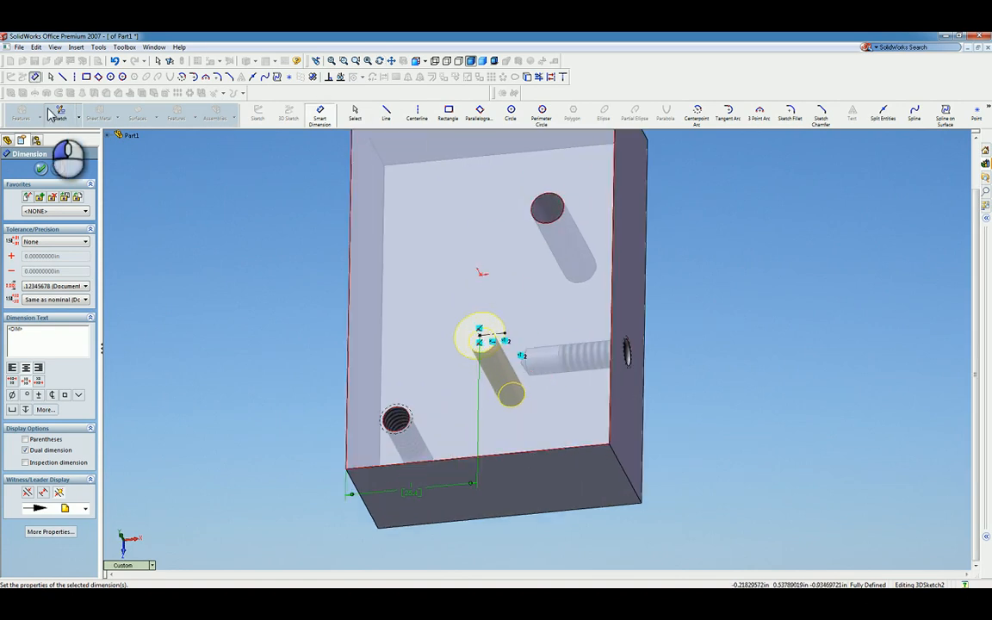
# - Accept the dimension and the hole position to create the #10 countersink in the block's top face
pyautogui.click(40, 169)
pyautogui.click(34, 170)
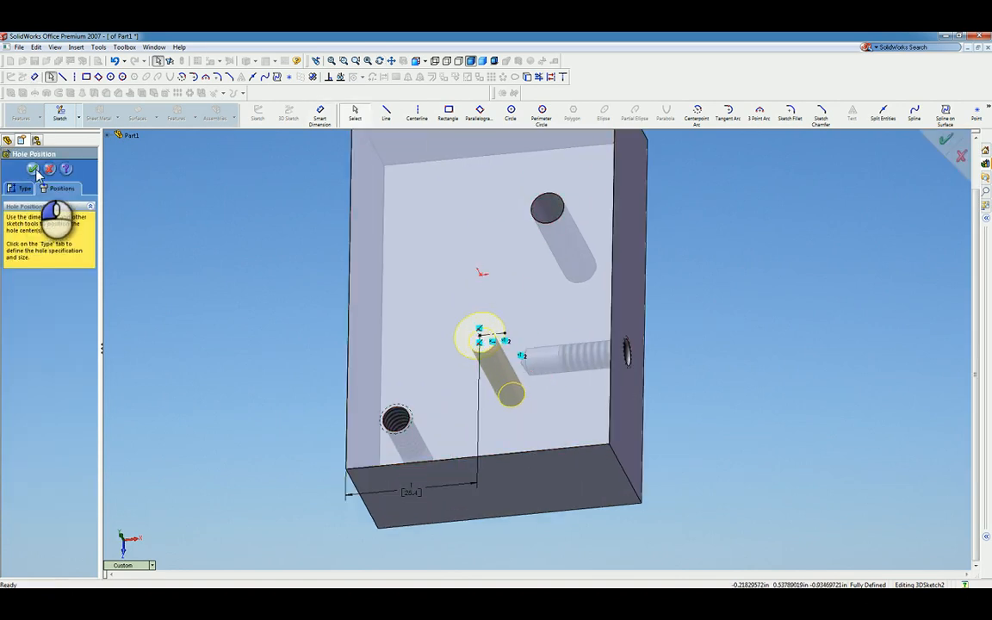
pyautogui.click(34, 171)
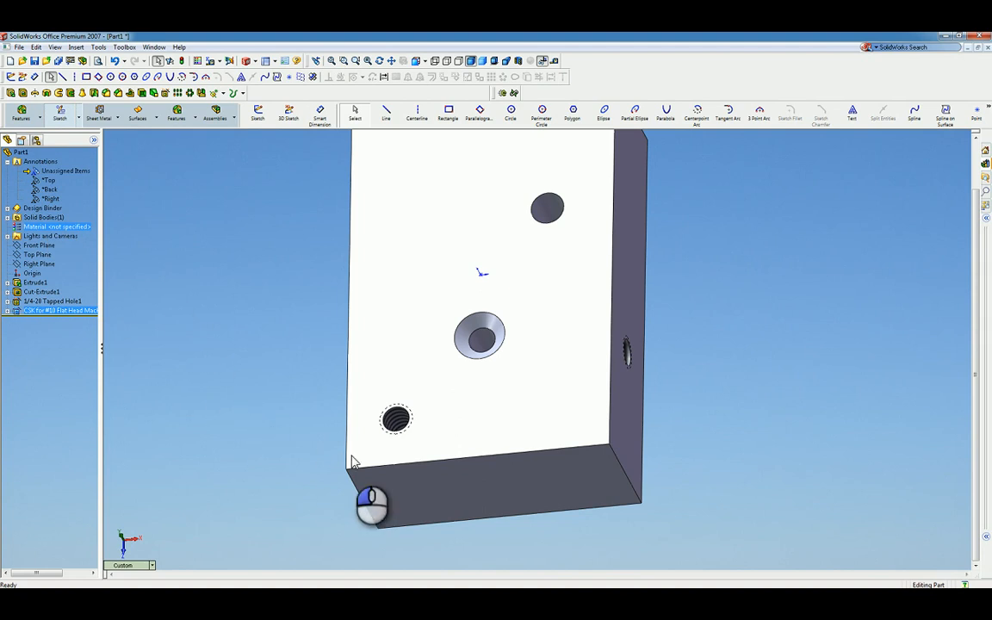
# - Show the block in wireframe and examine the cosmetic thread settings of the tapped hole on the top face
pyautogui.moveTo(352, 463); pyautogui.dragTo(617, 265, button='middle')
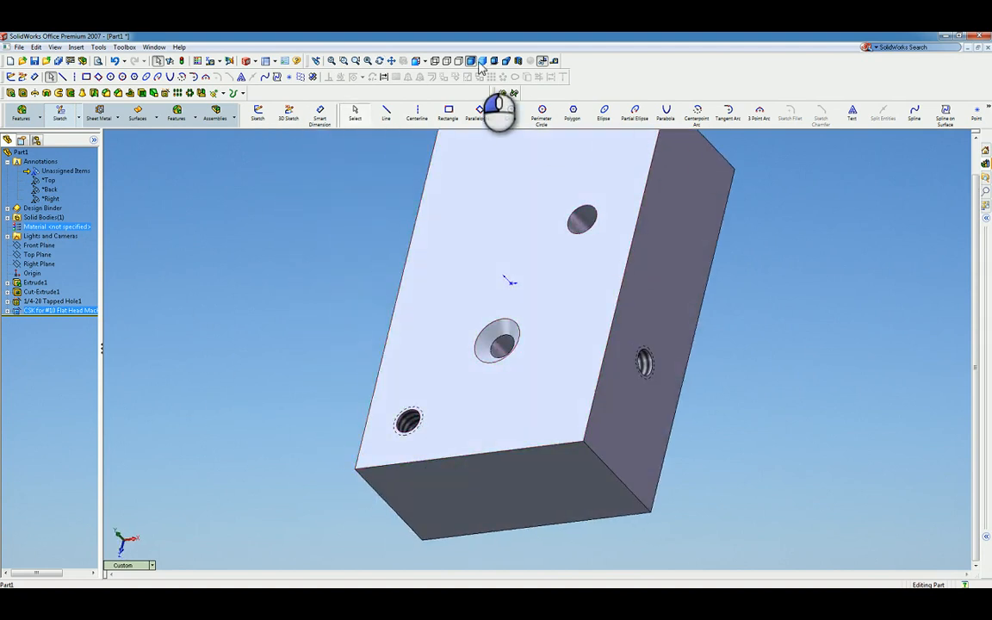
pyautogui.click(436, 62)
pyautogui.moveTo(516, 332); pyautogui.dragTo(507, 377, button='middle')
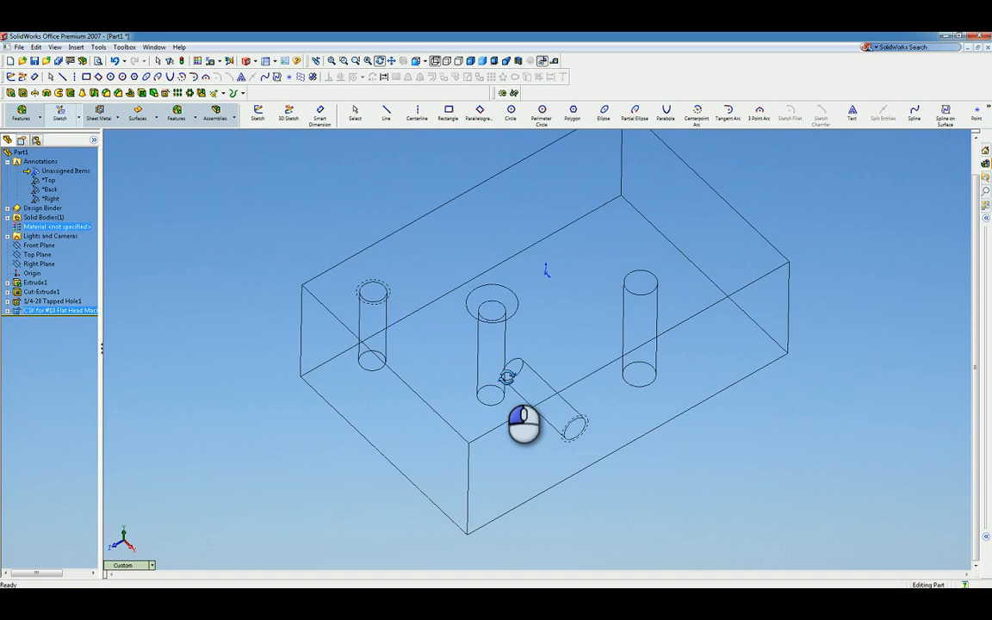
pyautogui.click(392, 304)
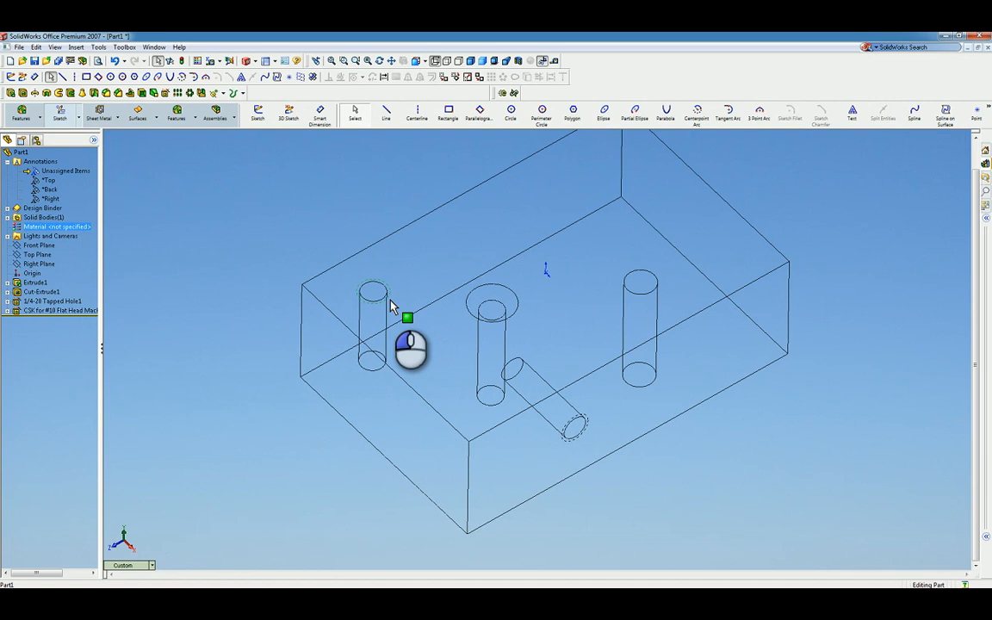
pyautogui.rightClick(392, 303)
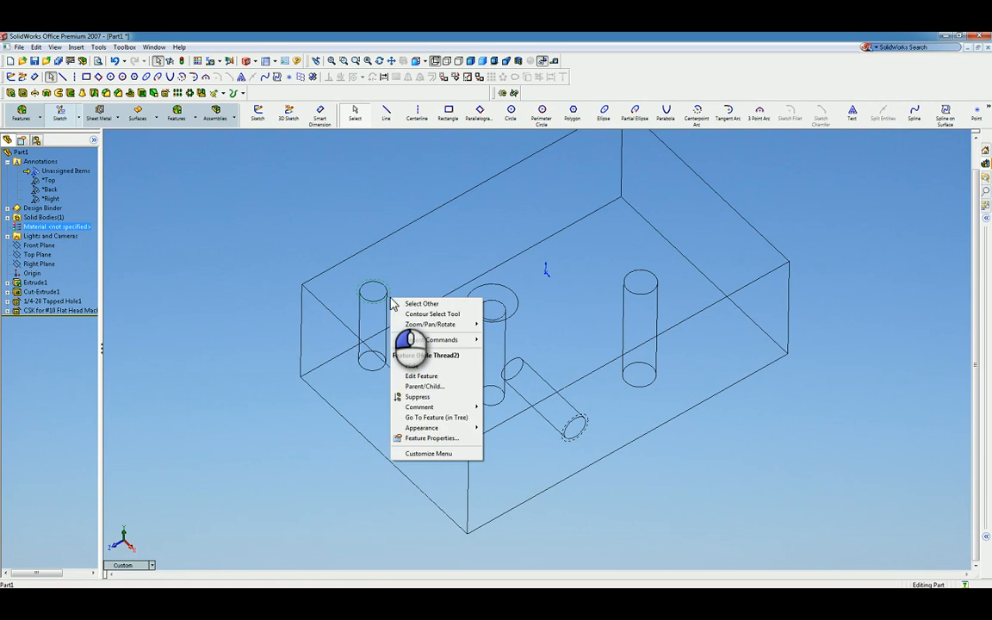
pyautogui.click(435, 380)
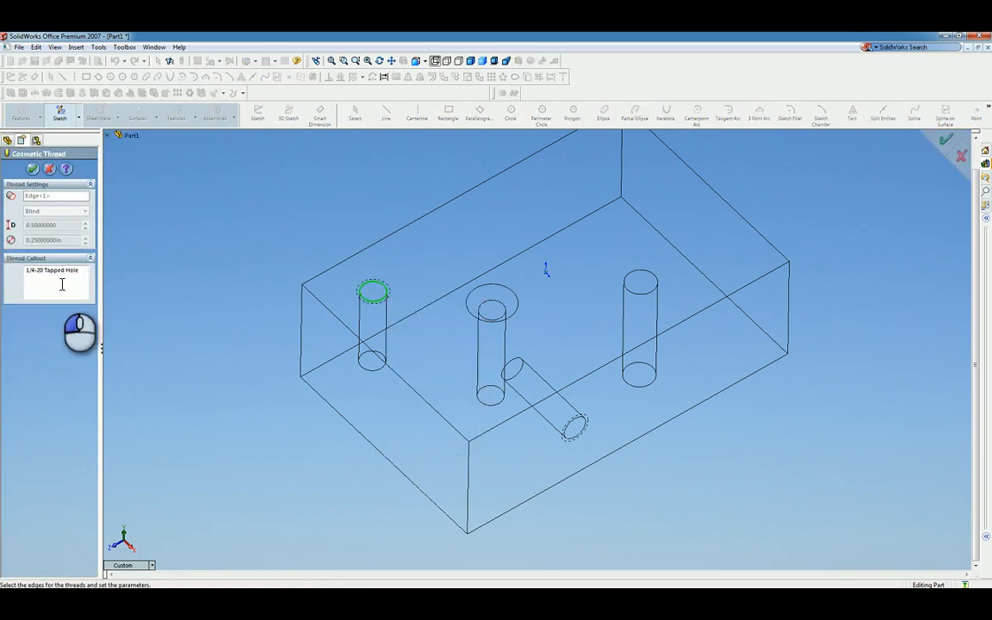
pyautogui.click(32, 169)
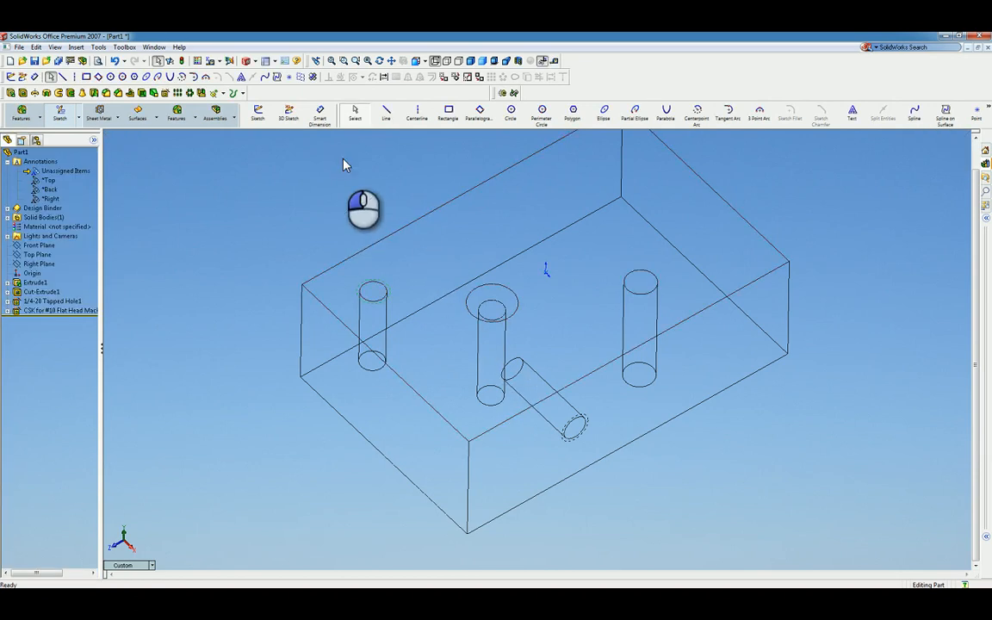
# - Display the block shaded with edges in the isometric view
pyautogui.click(471, 66)
pyautogui.hotkey('ctrl', '7')
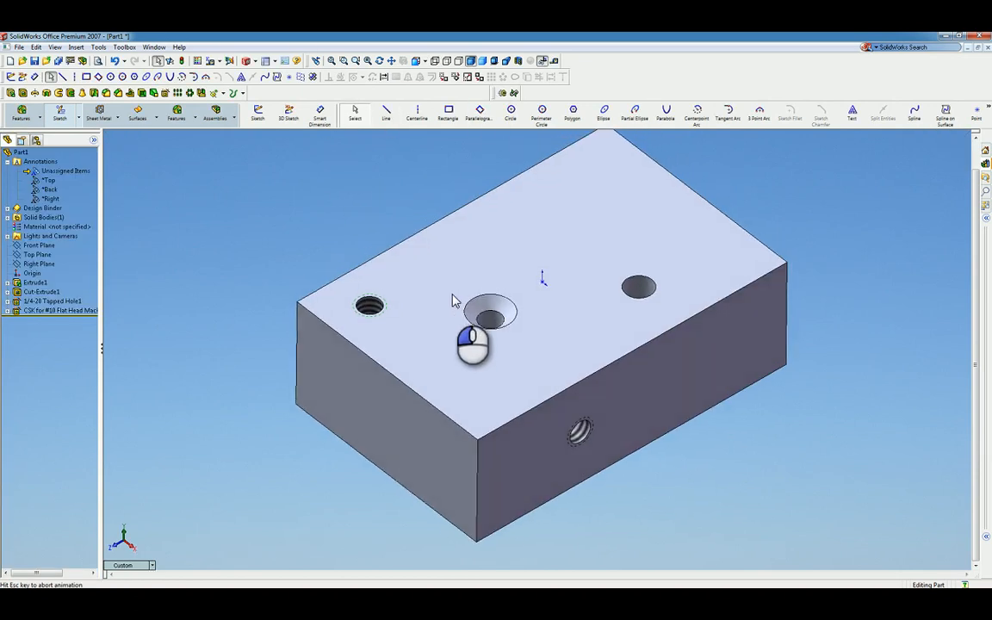